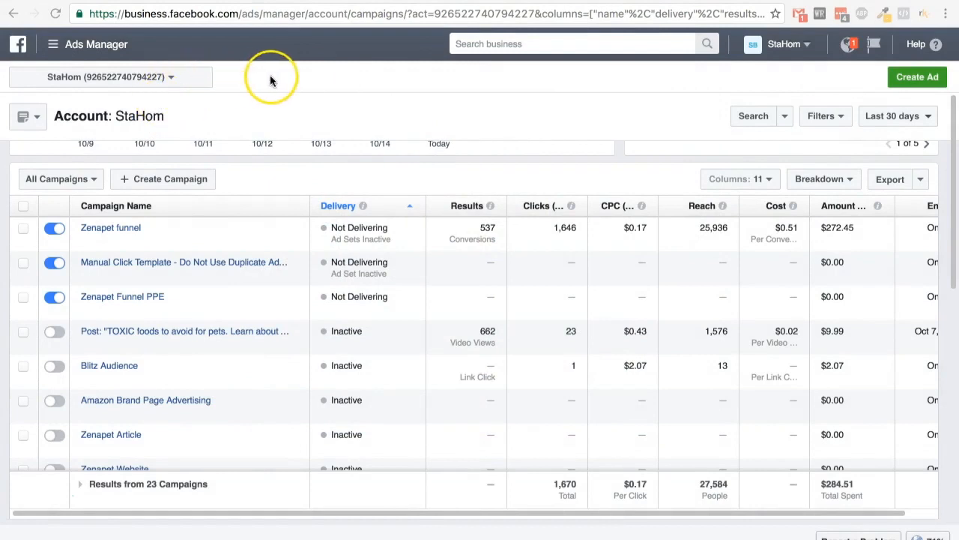
# Switch to the ad account listed under Aversity, open its Pixels page and dismiss the tour tip.
pyautogui.click(165, 75)
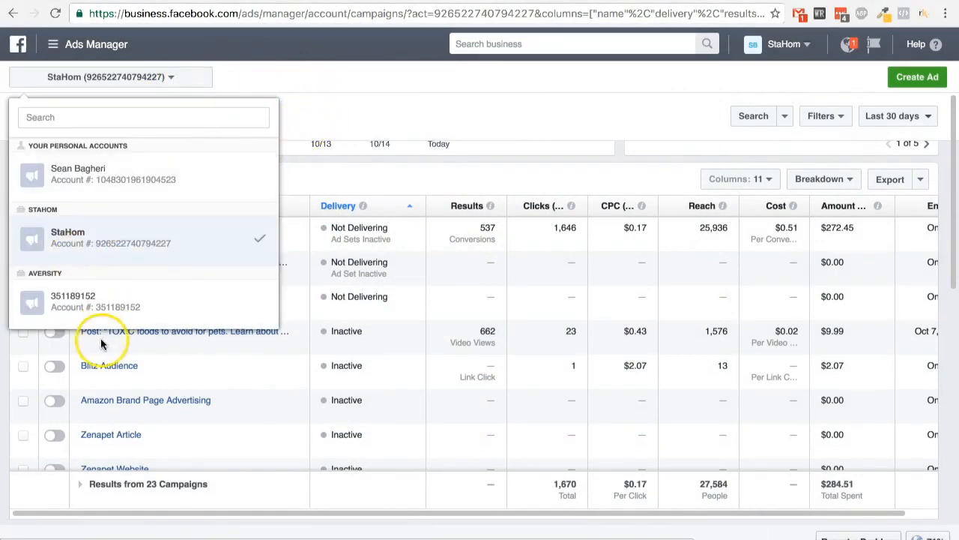
pyautogui.click(123, 304)
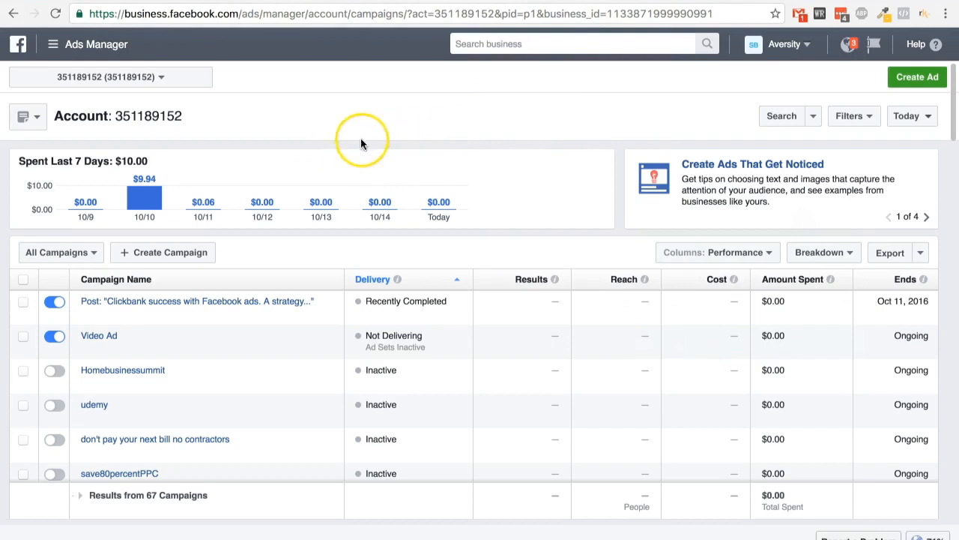
pyautogui.click(52, 44)
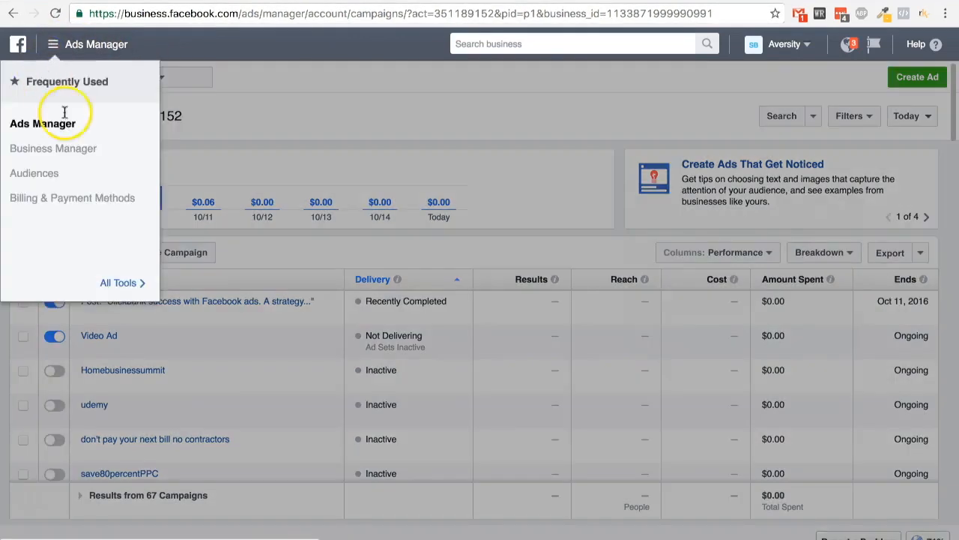
pyautogui.click(119, 283)
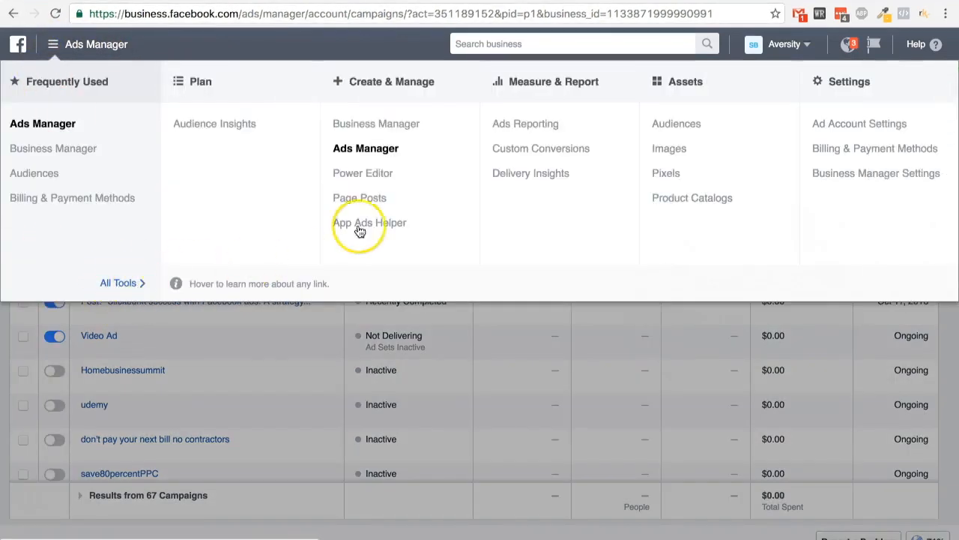
pyautogui.click(665, 176)
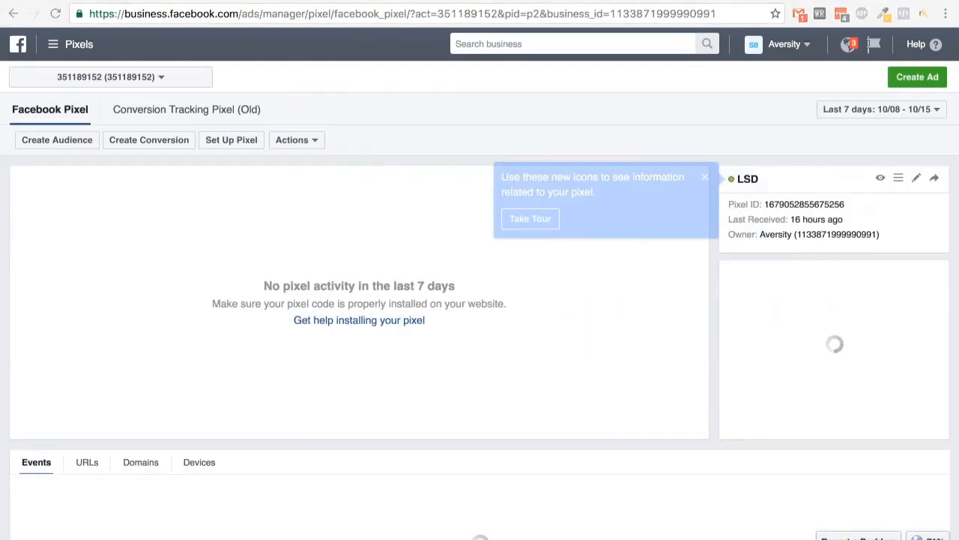
pyautogui.click(706, 178)
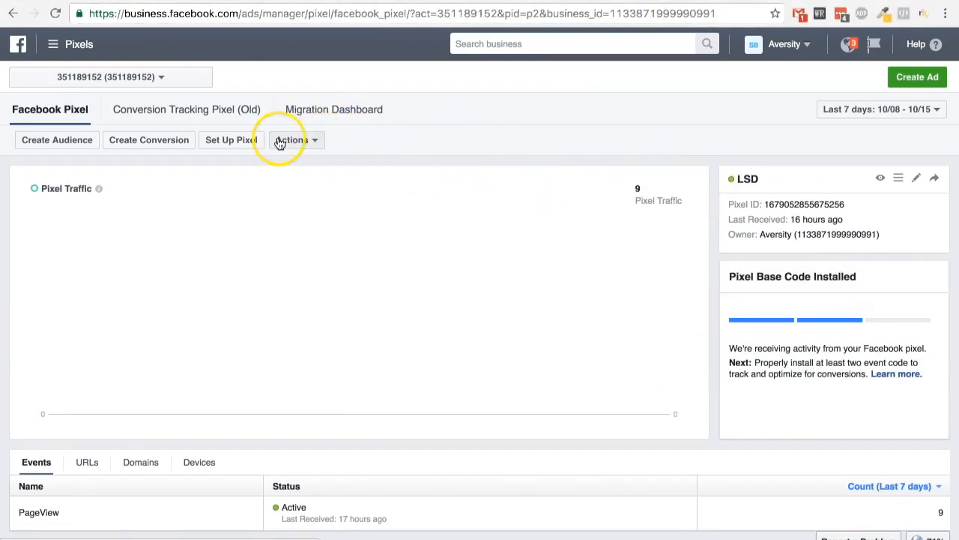
# View the installation code of the LSD pixel and copy the entire pixel base code to the clipboard.
pyautogui.click(304, 141)
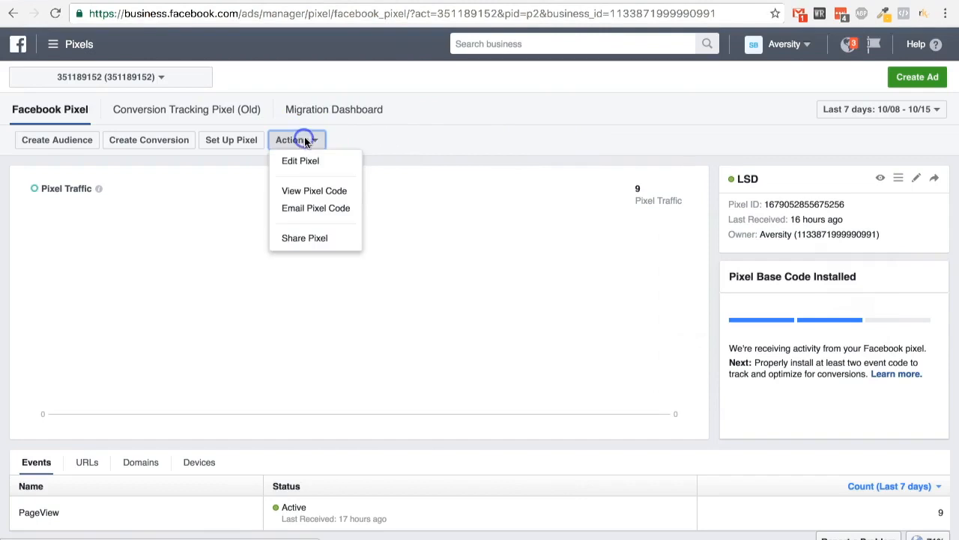
pyautogui.click(313, 191)
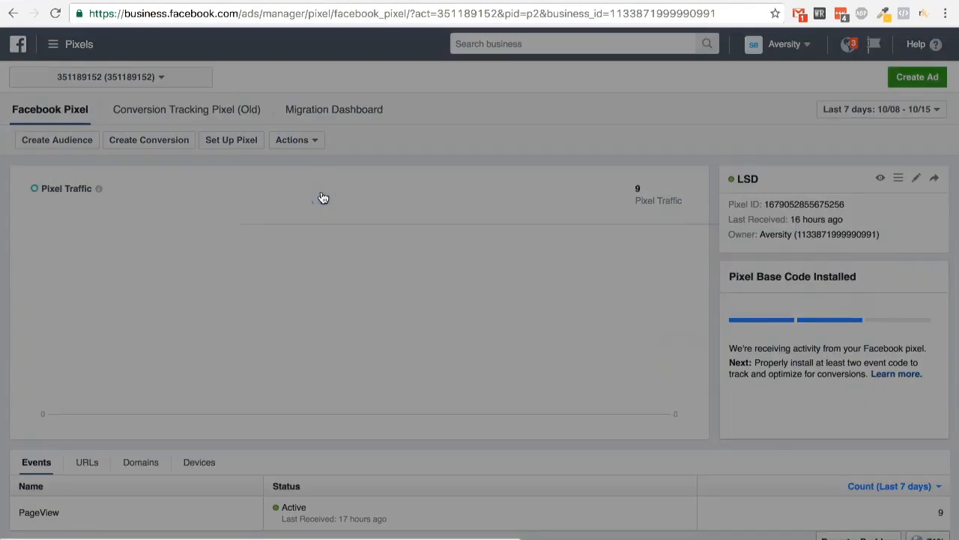
pyautogui.click(350, 248)
pyautogui.scroll(-3, 339, 229)
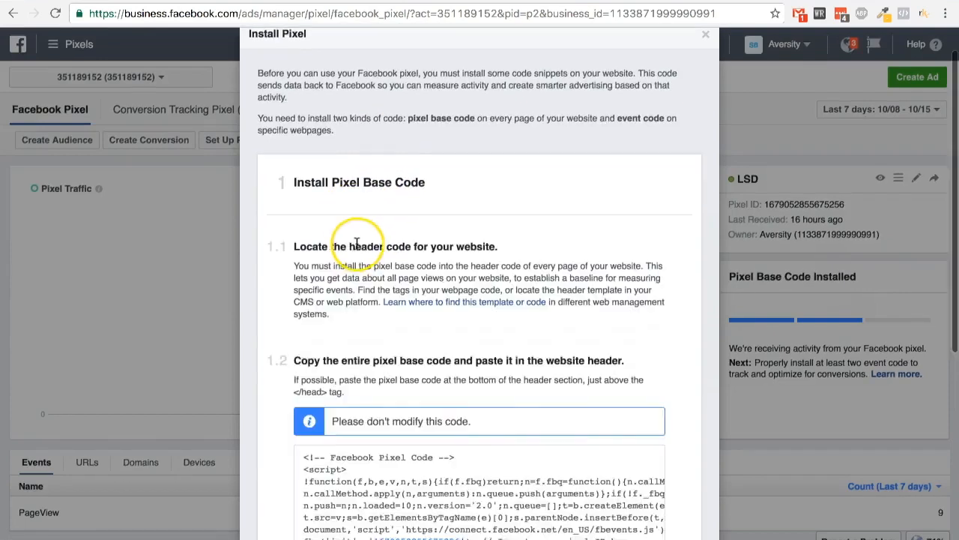
pyautogui.scroll(-2, 373, 242)
pyautogui.moveTo(323, 197)
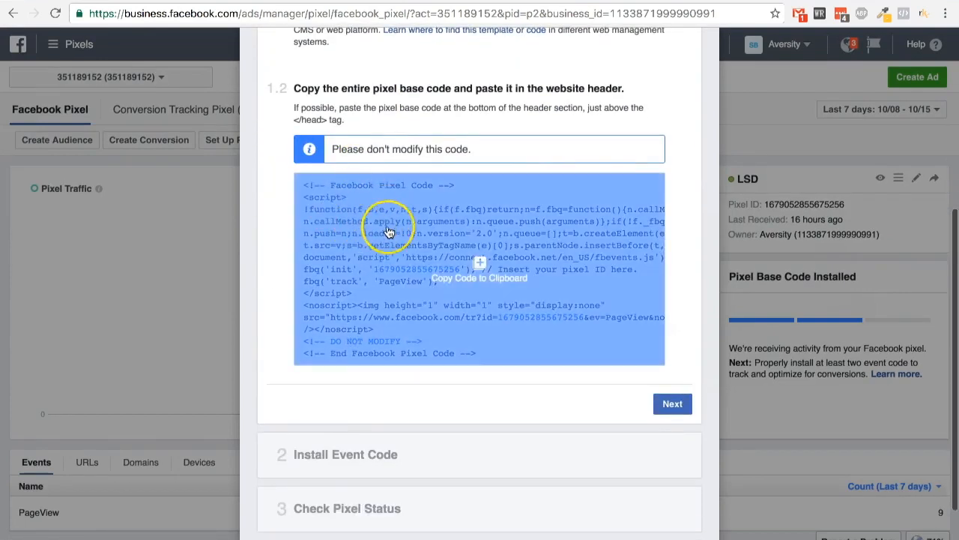
pyautogui.click(480, 262)
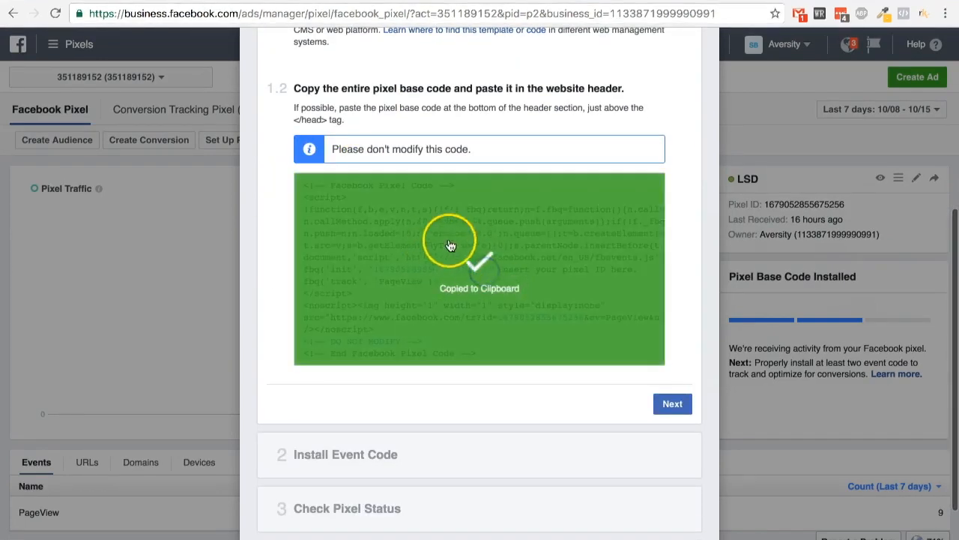
# Launch the text editor from Launchpad by searching "text" and paste the pixel base code into the untitled document.
pyautogui.moveTo(543, 537)
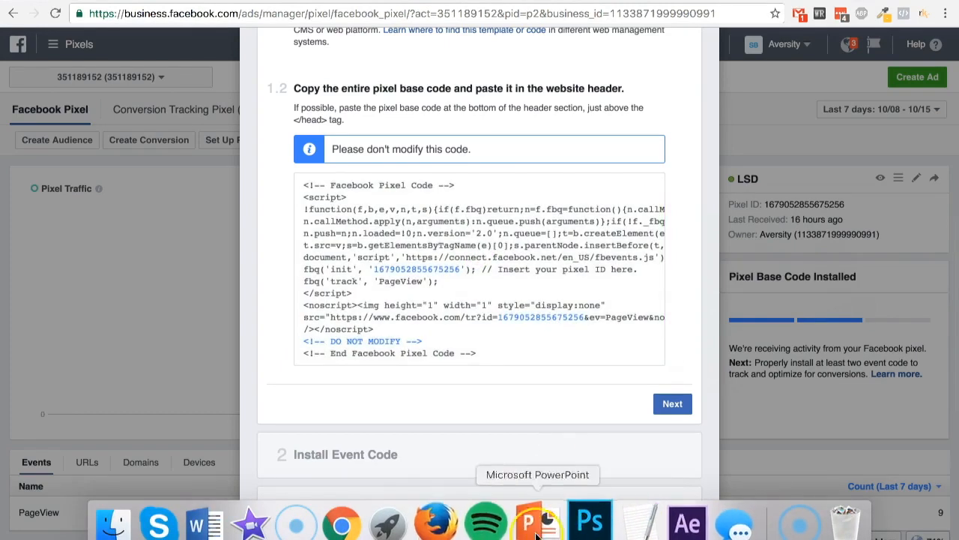
pyautogui.click(410, 532)
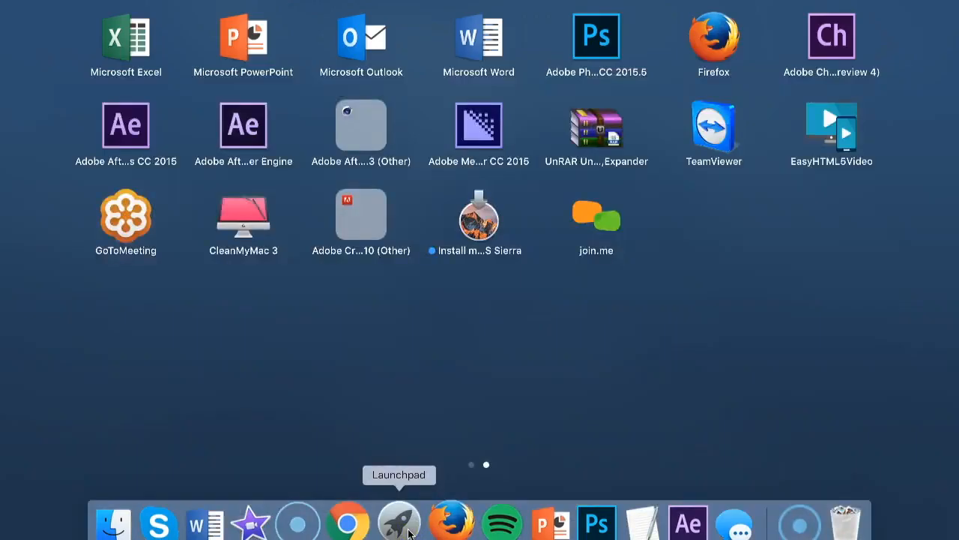
pyautogui.write('text')
pyautogui.click(536, 42)
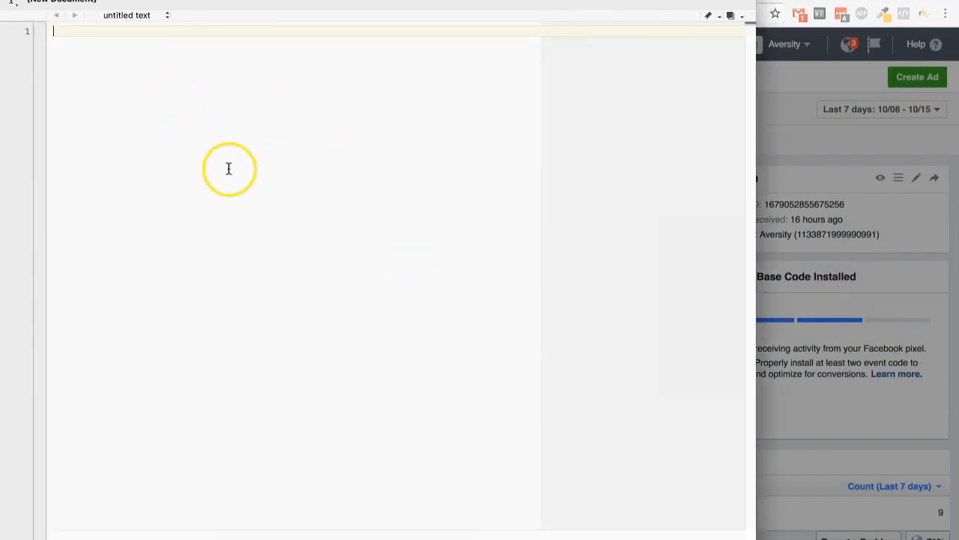
pyautogui.press('super+v')
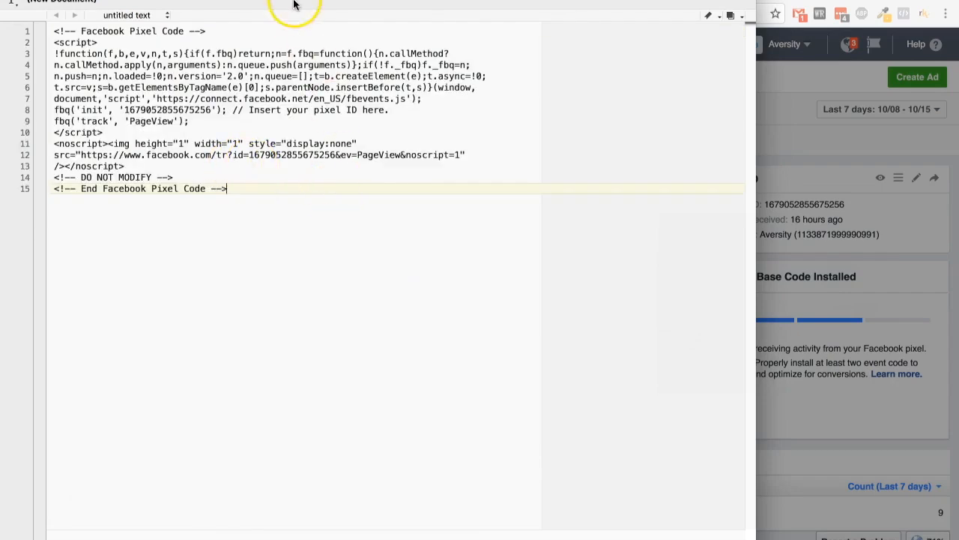
pyautogui.moveTo(296, 0); pyautogui.dragTo(430, 55)
# Switch to the Leadpages page list in the browser and bring the text editor with the pixel code in front of it.
pyautogui.click(354, 2)
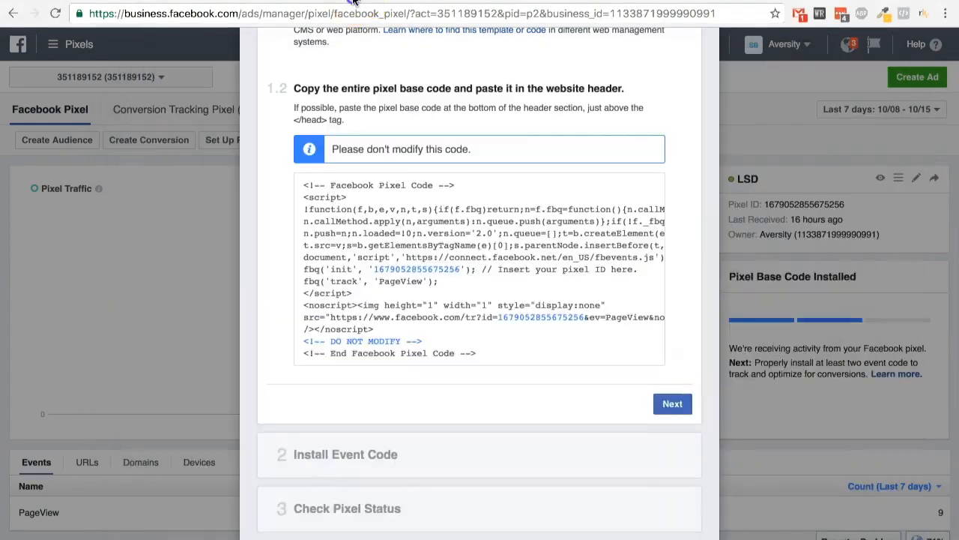
pyautogui.click(392, 1)
pyautogui.moveTo(619, 537)
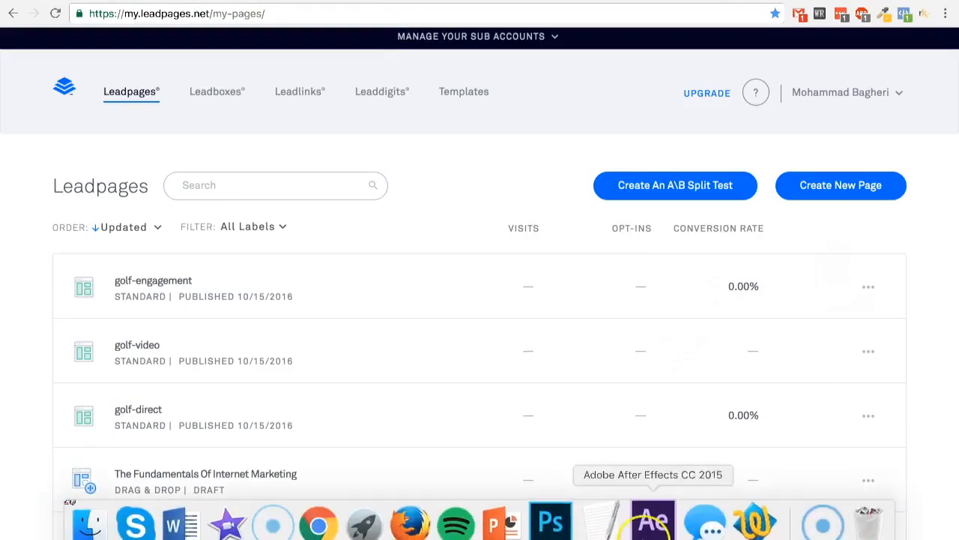
pyautogui.click(743, 525)
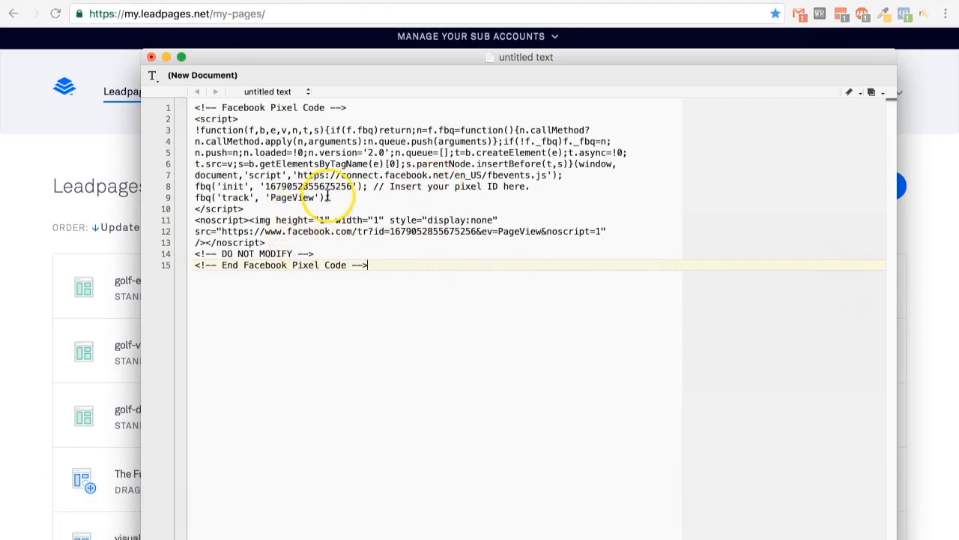
# Examine the pixel base code in the text editor, highlighting the complete script and its PageView tracking line.
pyautogui.moveTo(351, 198); pyautogui.dragTo(191, 201)
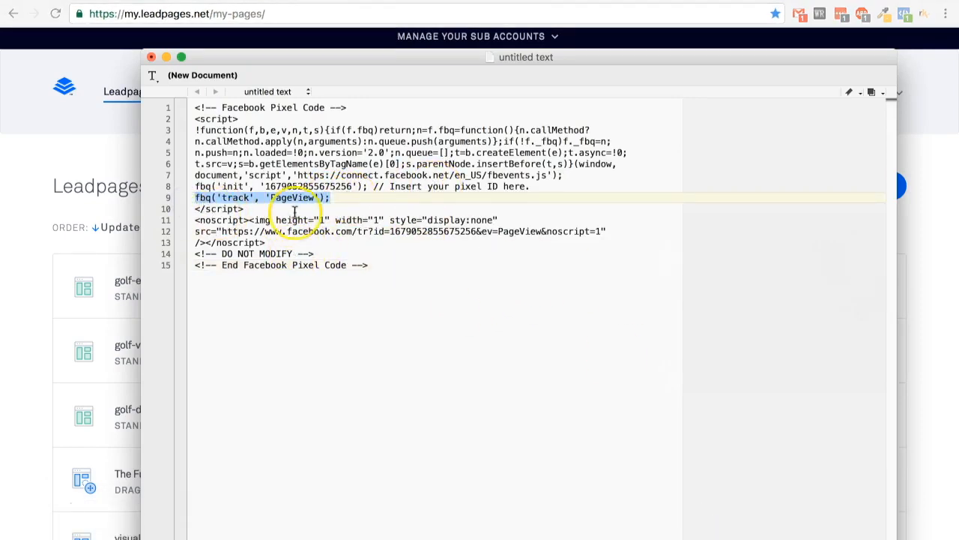
pyautogui.click(257, 199)
pyautogui.moveTo(406, 274); pyautogui.dragTo(240, 199)
pyautogui.press('super+a')
pyautogui.moveTo(392, 272); pyautogui.dragTo(196, 82)
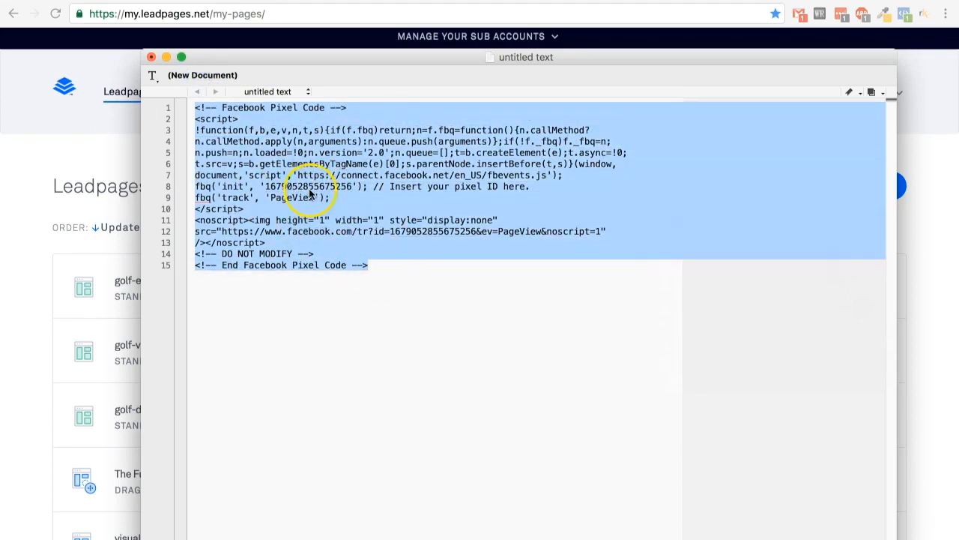
pyautogui.doubleClick(311, 190)
pyautogui.moveTo(395, 275); pyautogui.dragTo(123, 44)
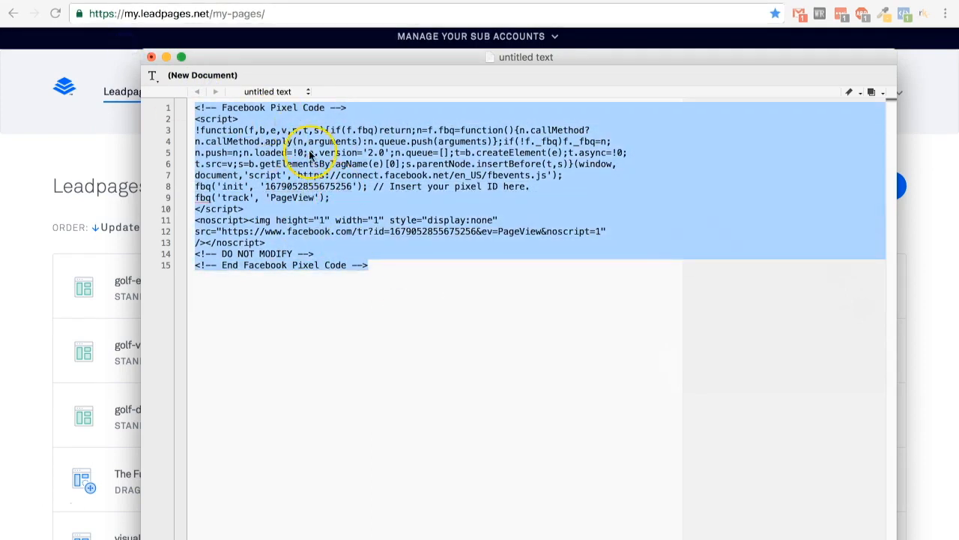
pyautogui.moveTo(386, 278); pyautogui.dragTo(158, 49)
pyautogui.click(279, 171)
pyautogui.moveTo(271, 197); pyautogui.dragTo(321, 197)
pyautogui.click(272, 199)
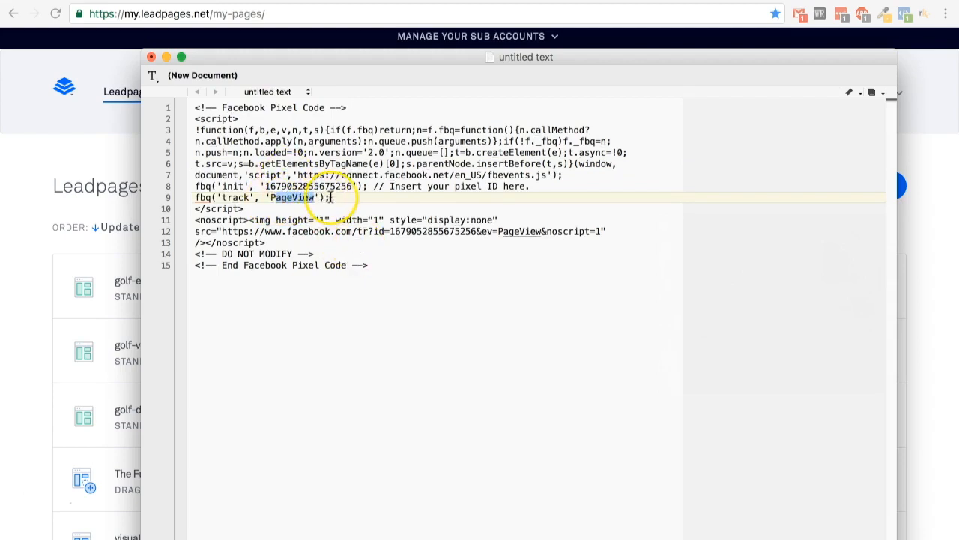
pyautogui.moveTo(330, 197); pyautogui.dragTo(171, 197)
pyautogui.moveTo(368, 266); pyautogui.dragTo(187, 87)
pyautogui.click(306, 219)
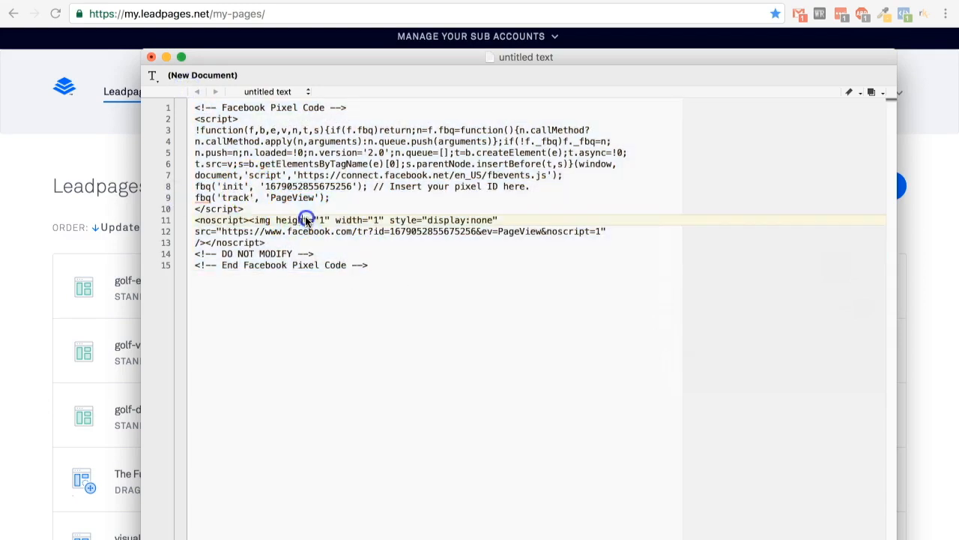
pyautogui.click(252, 207)
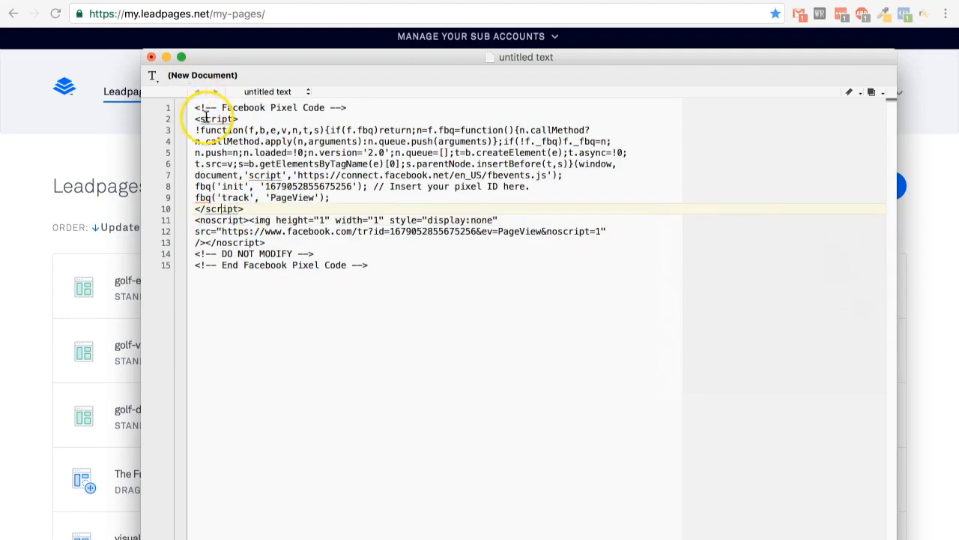
pyautogui.moveTo(381, 264); pyautogui.dragTo(182, 109)
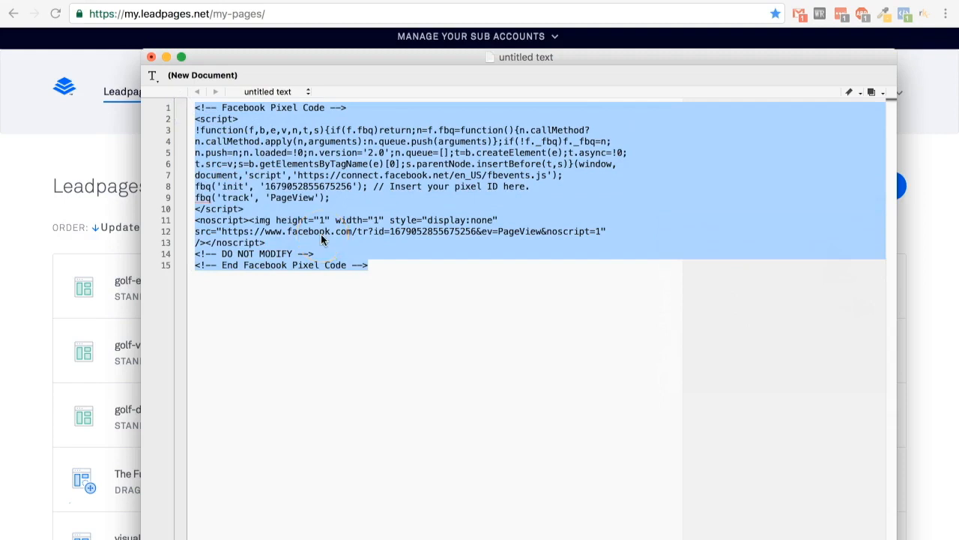
pyautogui.click(330, 255)
pyautogui.moveTo(386, 265); pyautogui.dragTo(189, 95)
pyautogui.click(338, 224)
pyautogui.click(297, 199)
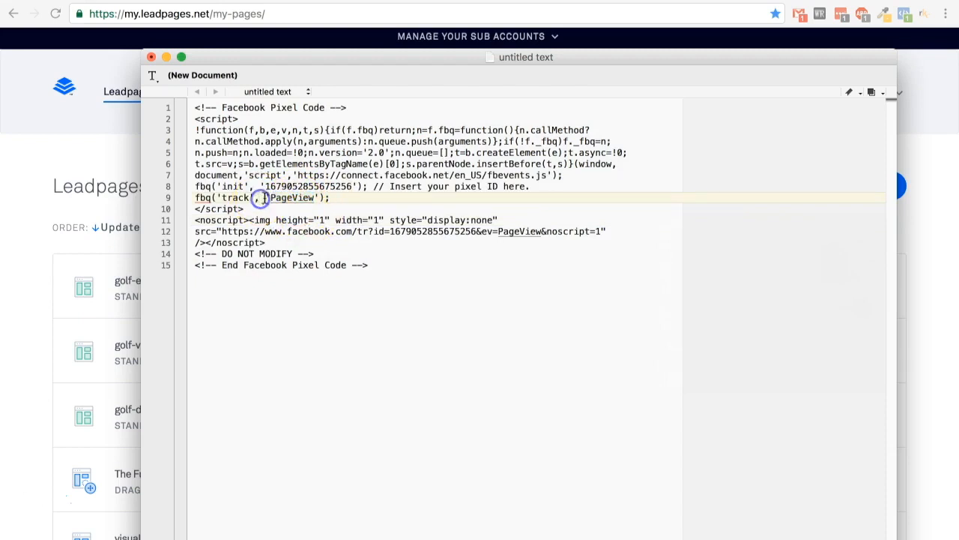
pyautogui.moveTo(325, 195); pyautogui.dragTo(165, 97)
pyautogui.click(314, 210)
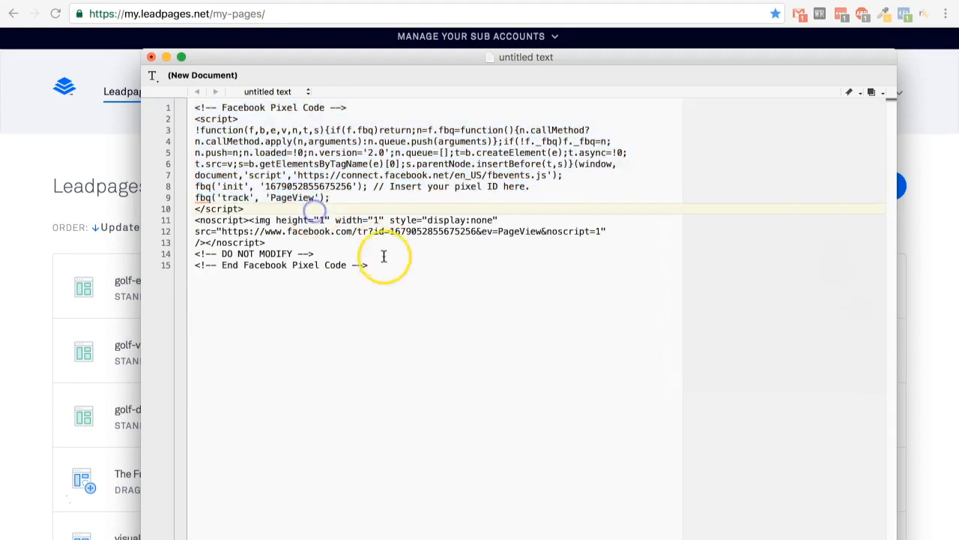
# Copy the complete Facebook pixel code from the untitled text document.
pyautogui.moveTo(392, 274); pyautogui.dragTo(144, 61)
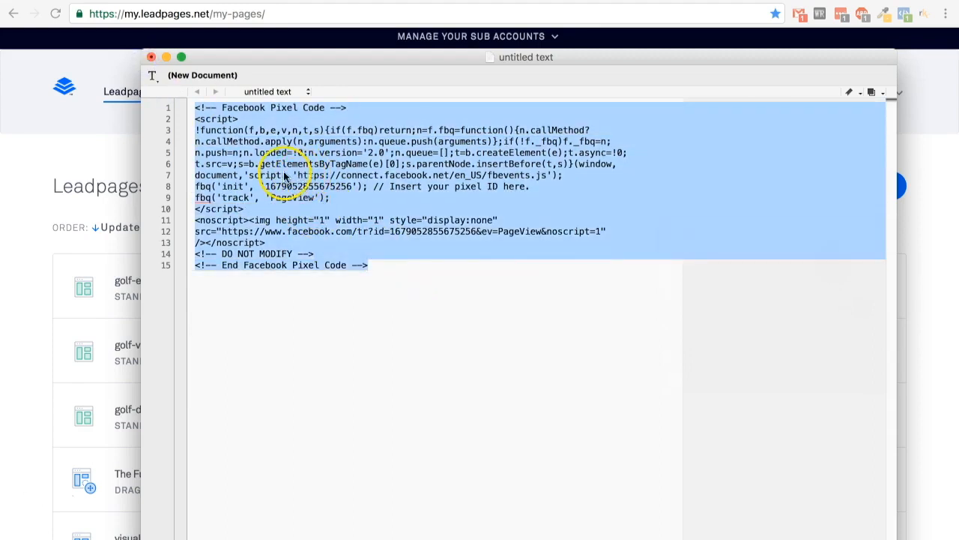
pyautogui.rightClick(305, 161)
pyautogui.click(352, 204)
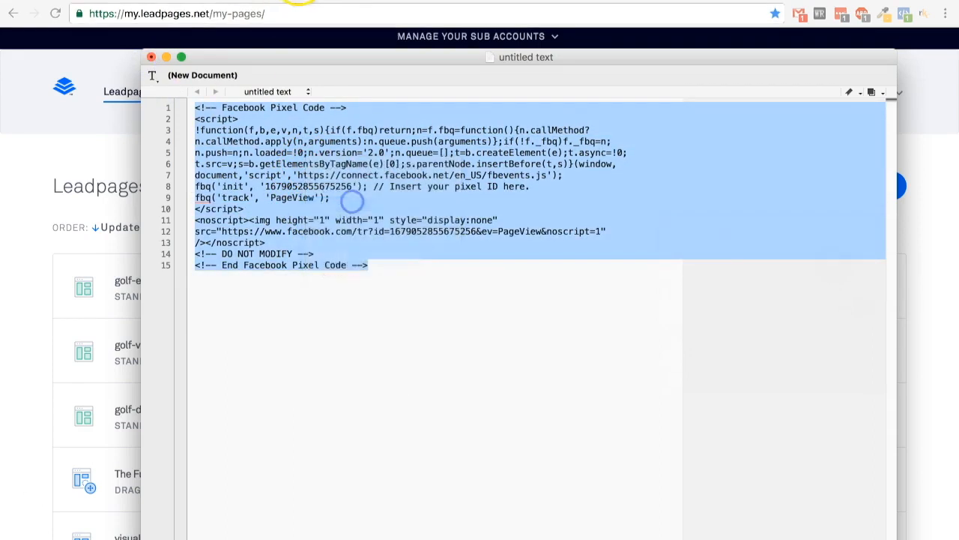
# Return to the Leadpages page list in the browser and open the golf-direct page for editing.
pyautogui.press('super+Tab')
pyautogui.scroll(-3, 248, 207)
pyautogui.scroll(-1, 248, 214)
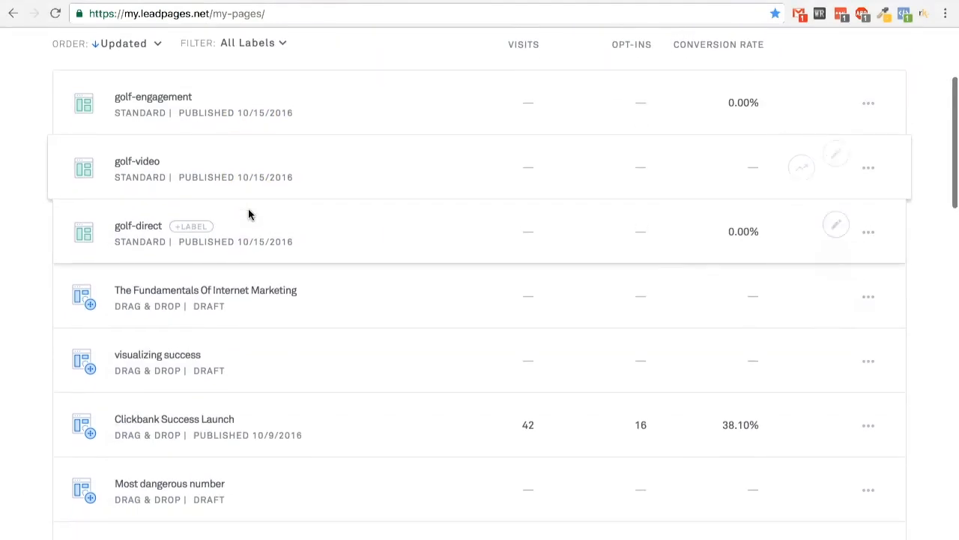
pyautogui.scroll(-2, 235, 180)
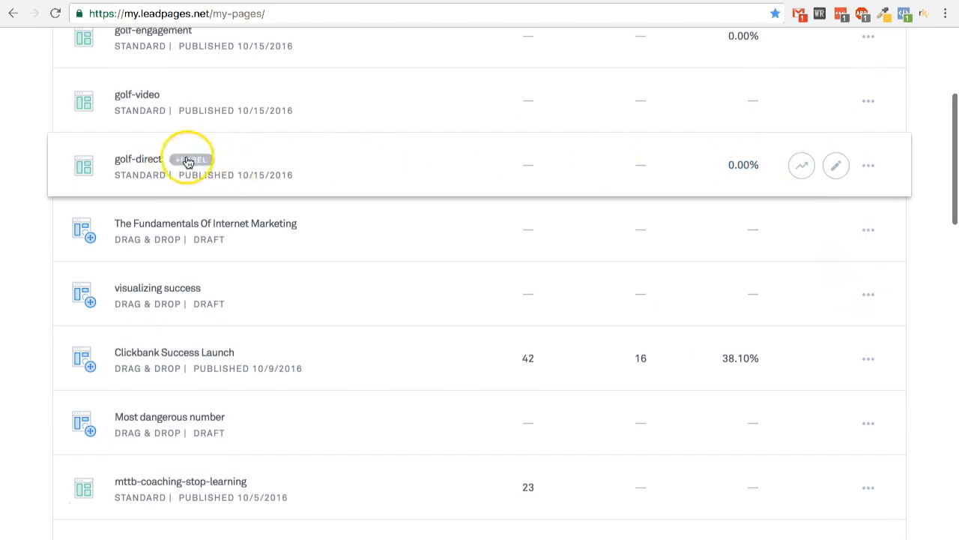
pyautogui.click(837, 168)
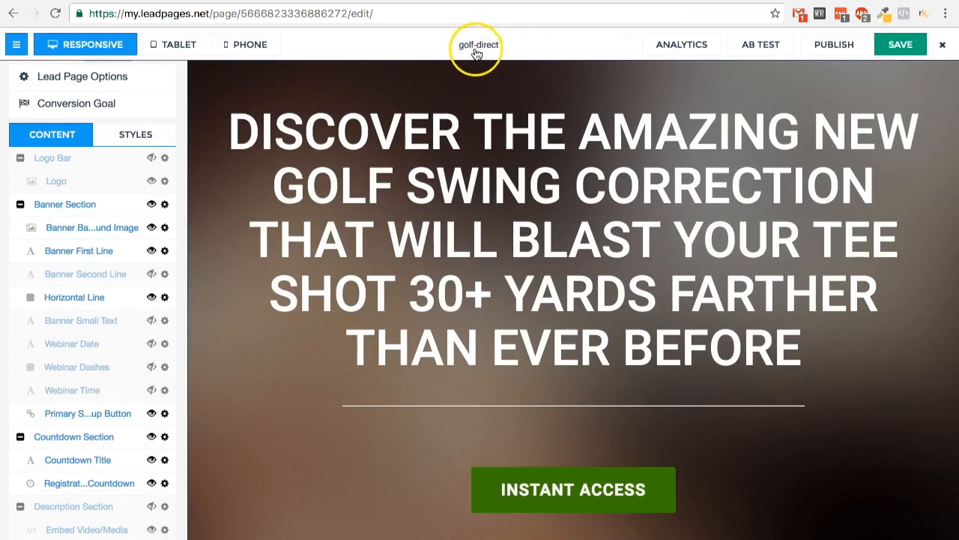
# Paste the copied Facebook pixel code into the golf-direct page's head-tag tracking code and save the page.
pyautogui.click(480, 47)
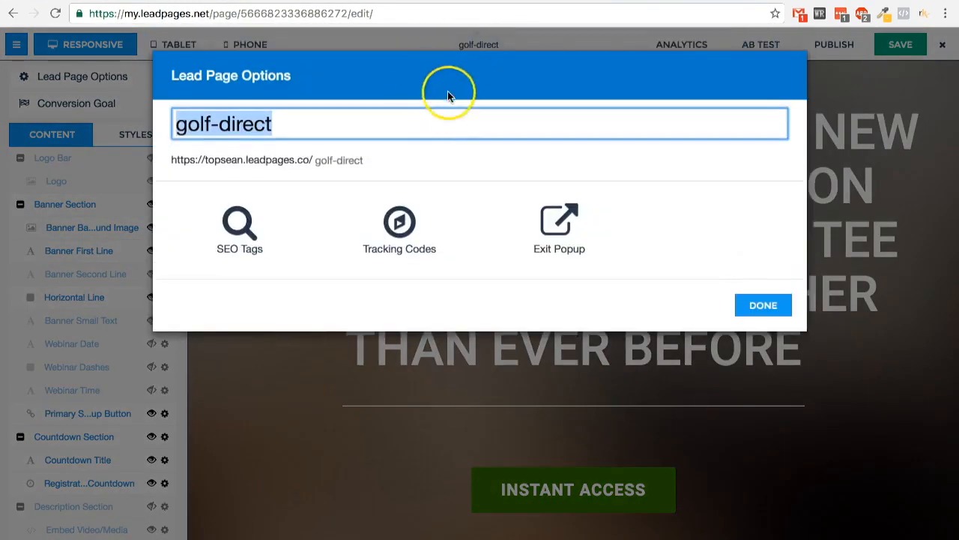
pyautogui.click(345, 240)
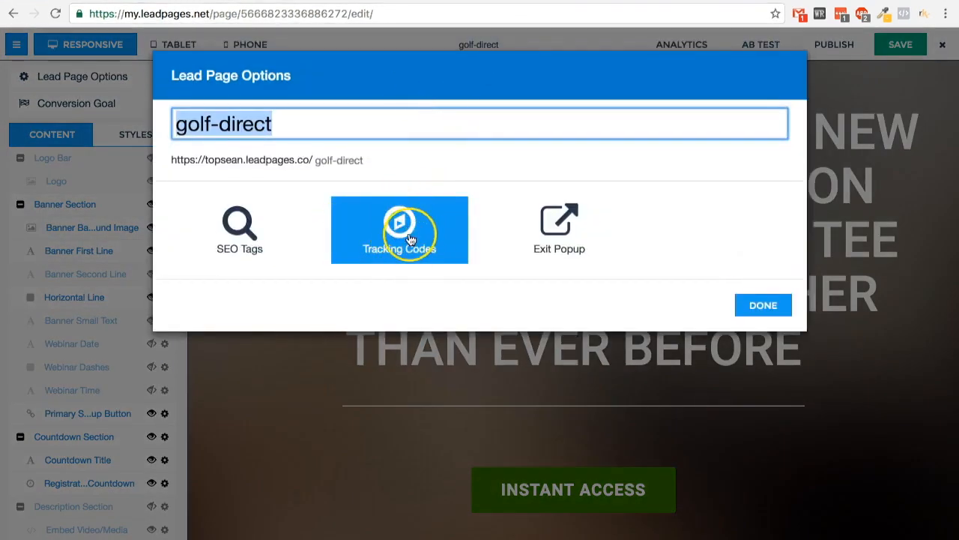
pyautogui.click(233, 153)
pyautogui.rightClick(212, 139)
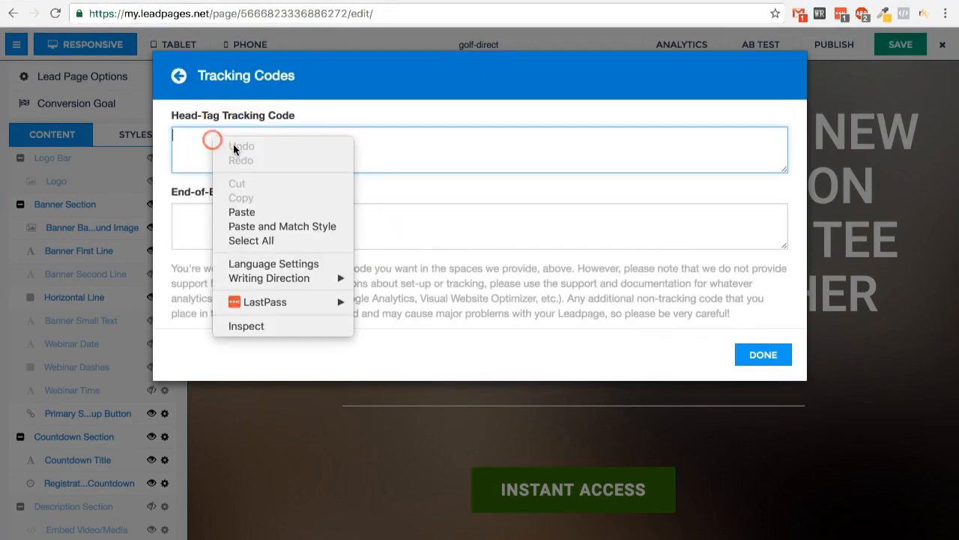
pyautogui.click(250, 212)
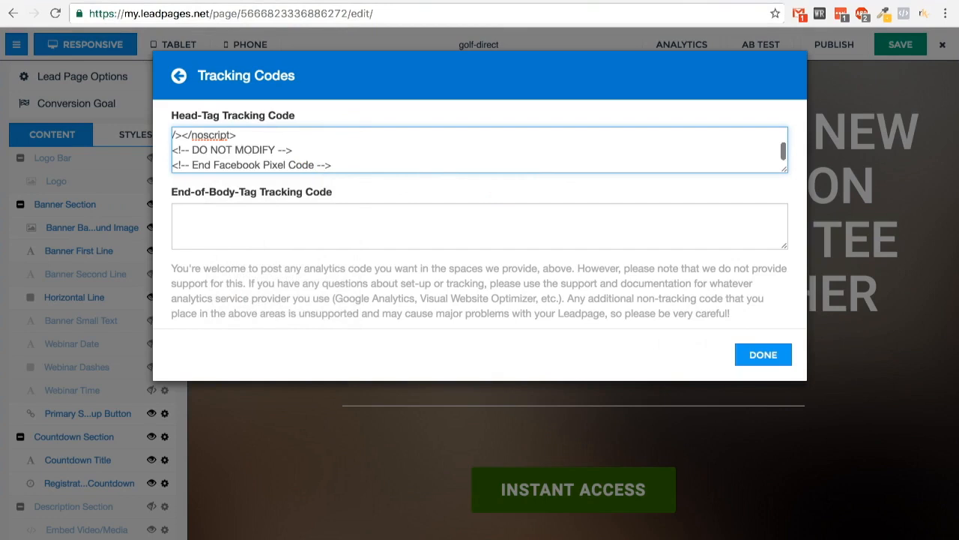
pyautogui.click(756, 353)
pyautogui.click(897, 45)
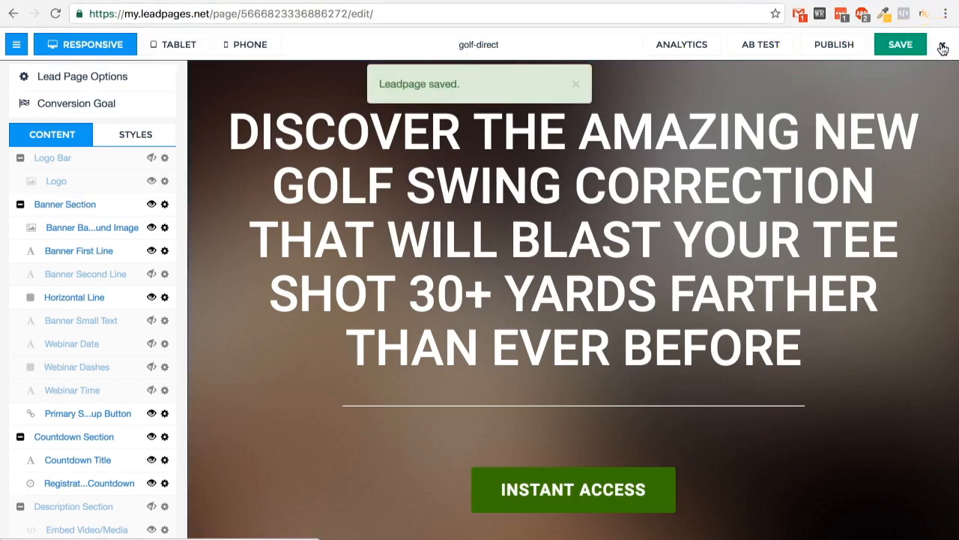
# Close the golf-direct page and open the golf-engagement page for editing.
pyautogui.click(943, 48)
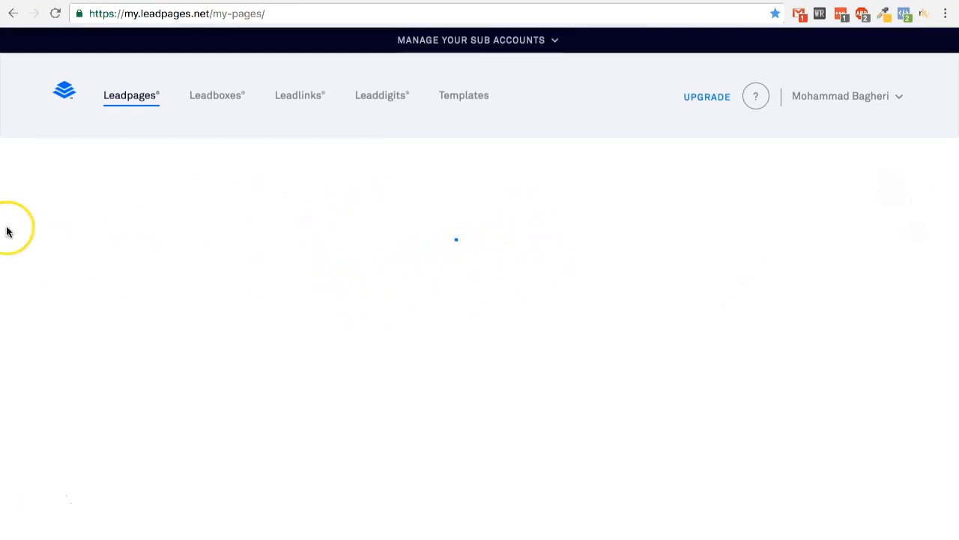
pyautogui.scroll(-5, 23, 229)
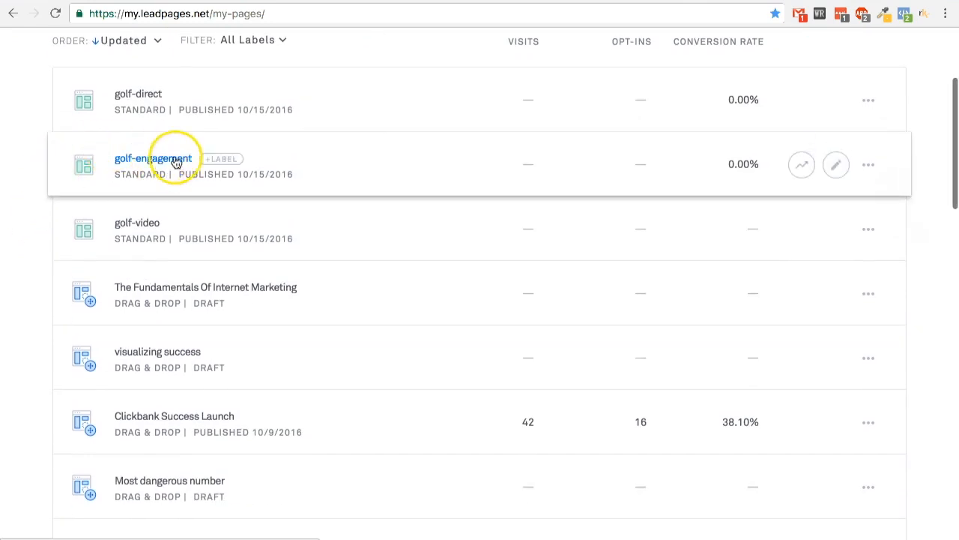
pyautogui.scroll(-1, 175, 162)
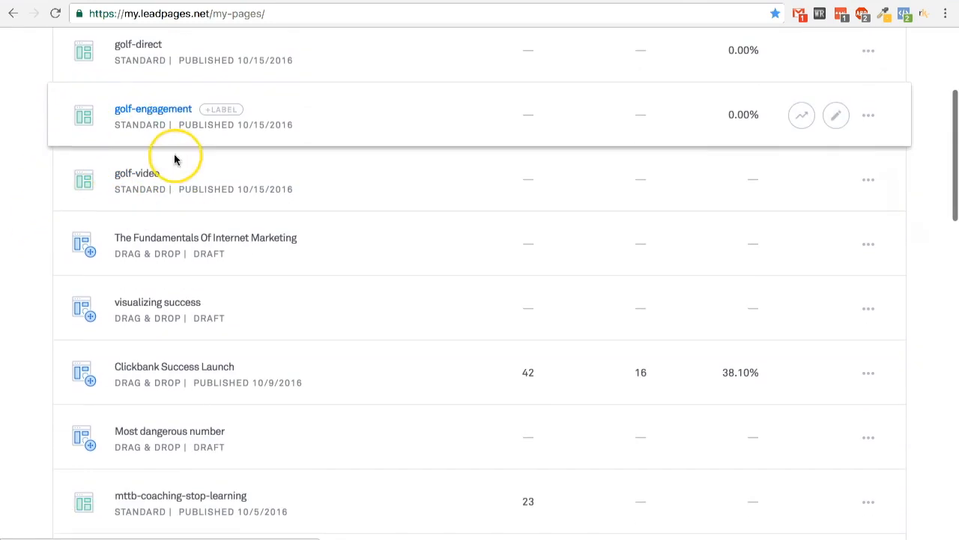
pyautogui.click(834, 117)
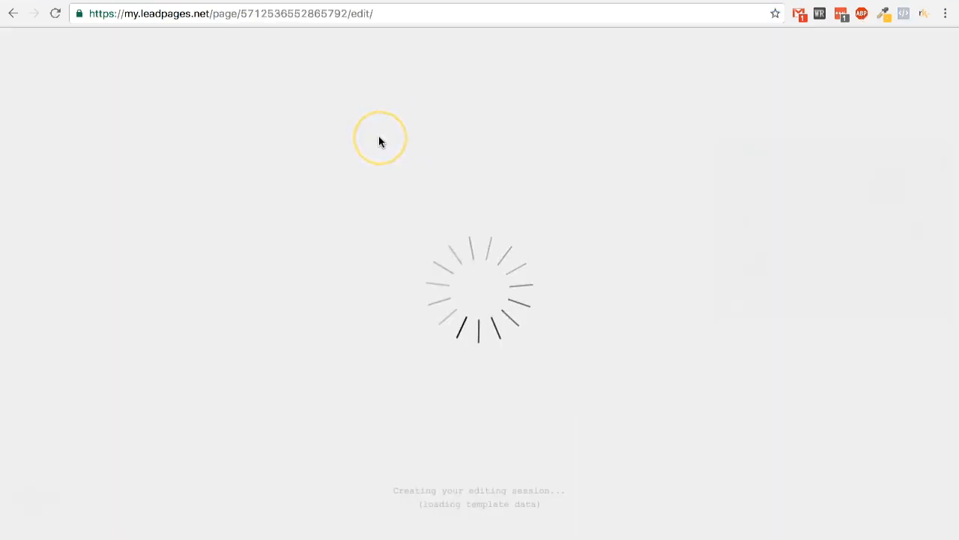
pyautogui.click(481, 72)
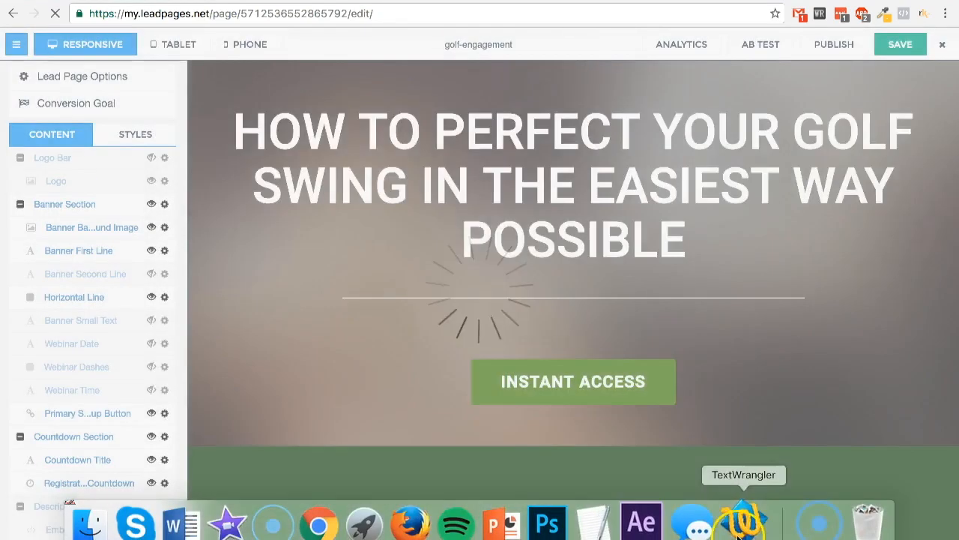
# Copy the complete Facebook pixel code from the untitled TextWrangler document again and return to the golf-engagement page editor.
pyautogui.click(740, 528)
pyautogui.rightClick(408, 158)
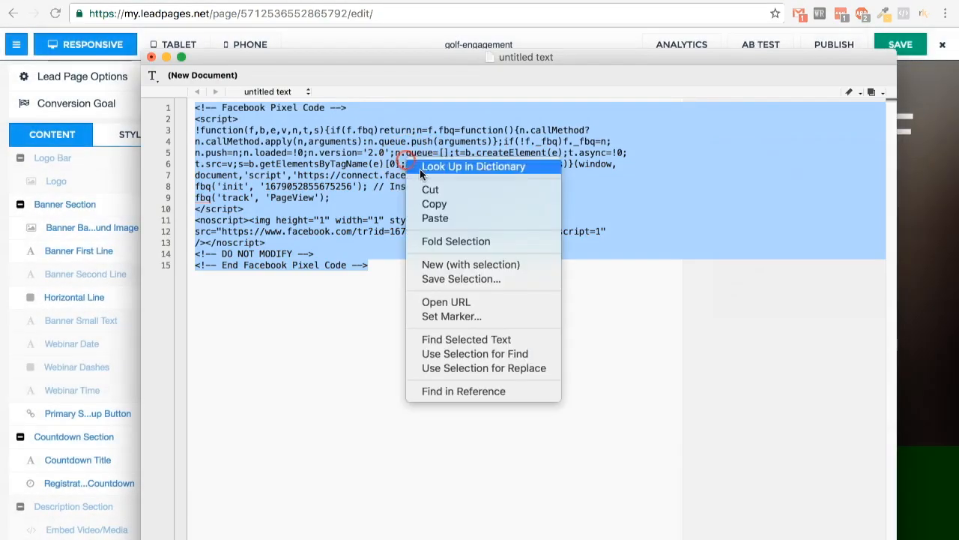
pyautogui.click(434, 204)
pyautogui.click(168, 56)
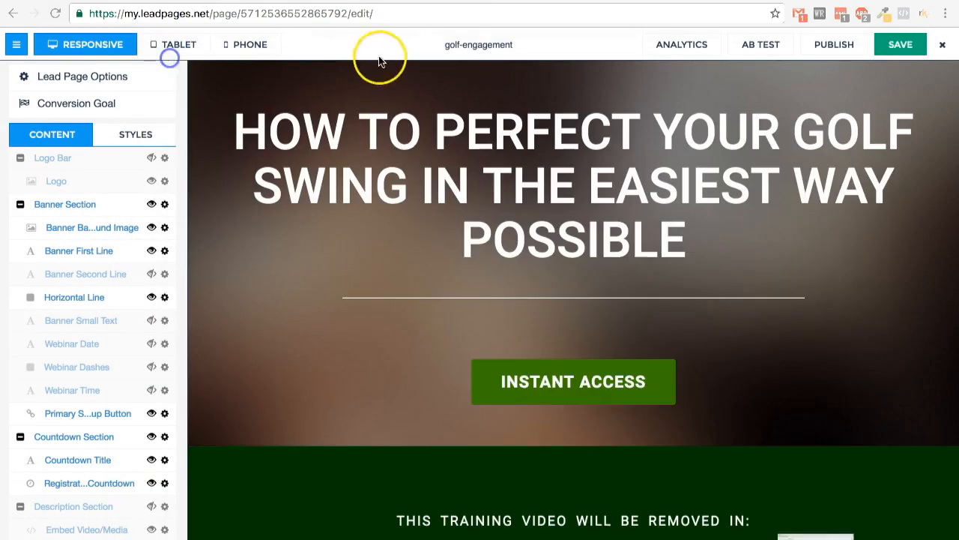
# Paste the pixel code into the golf-engagement page's head-tag tracking code, save the page and return to the page list.
pyautogui.click(478, 45)
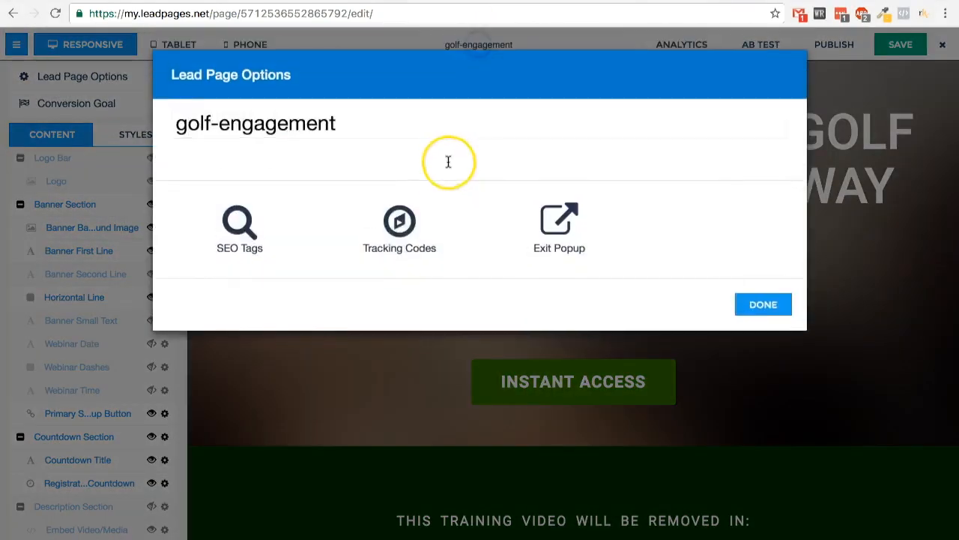
pyautogui.click(403, 244)
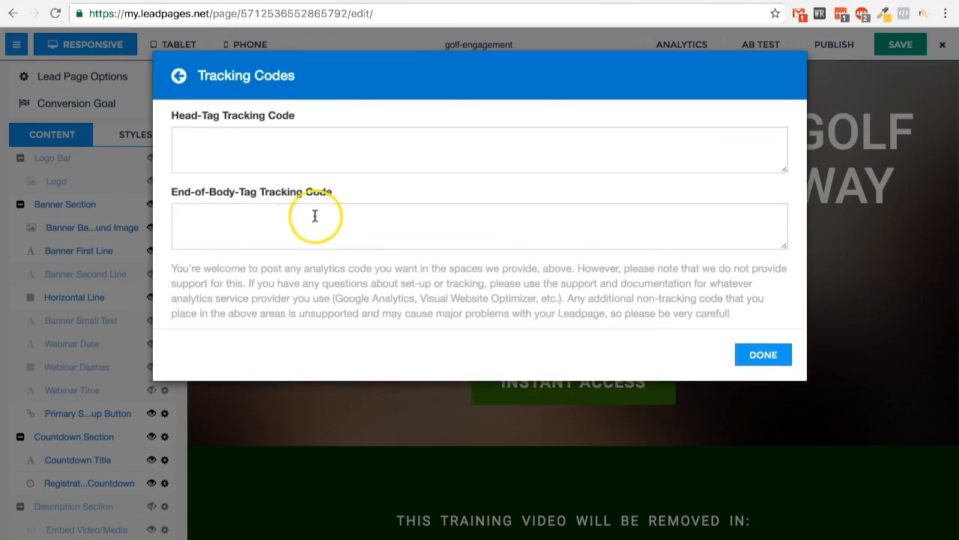
pyautogui.click(260, 142)
pyautogui.rightClick(261, 142)
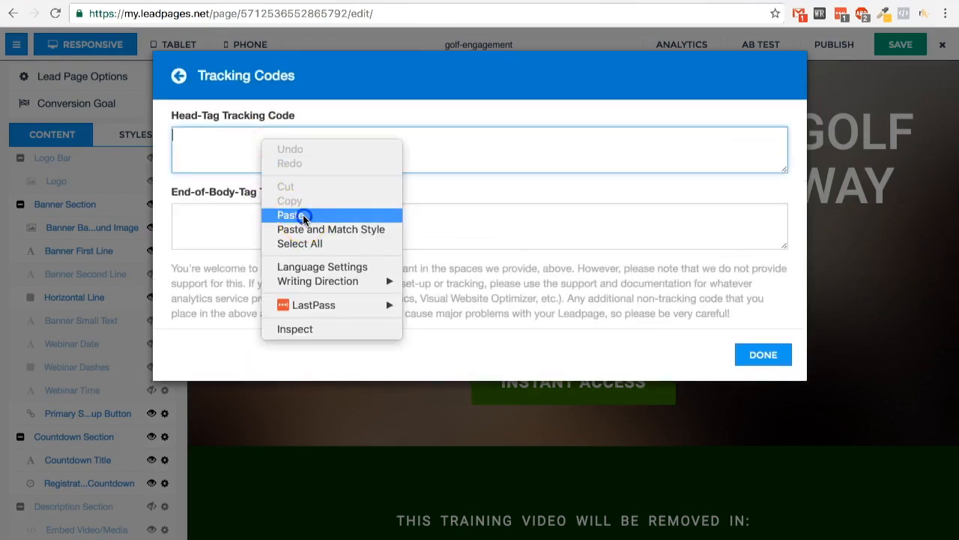
pyautogui.click(293, 214)
pyautogui.click(754, 355)
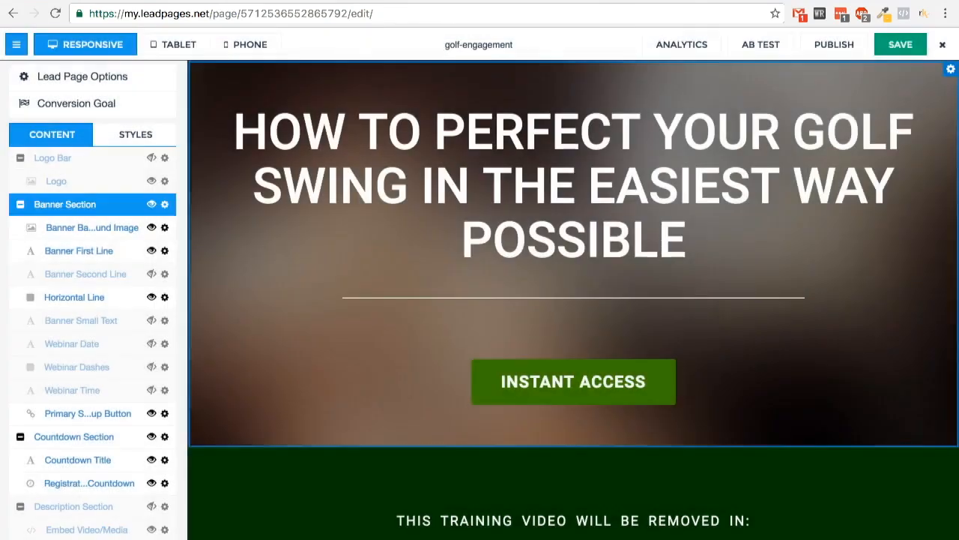
pyautogui.click(893, 47)
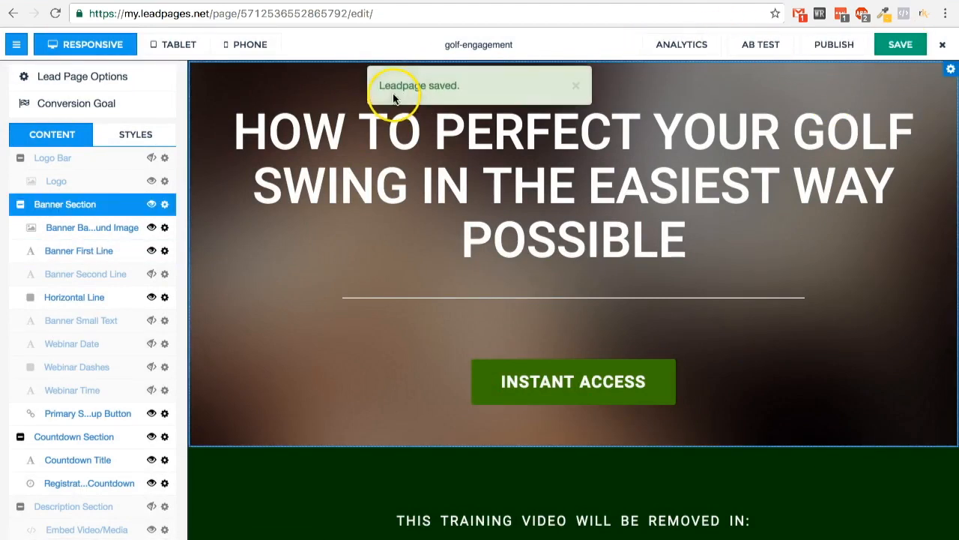
pyautogui.click(943, 45)
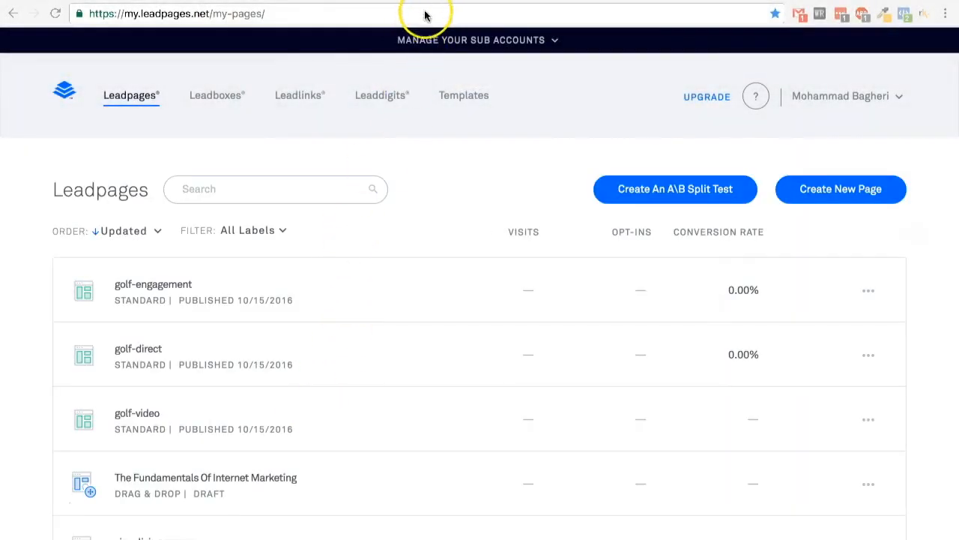
# Switch to the Facebook pixel help page and examine the standard event table, highlighting the View content event code.
pyautogui.click(442, 2)
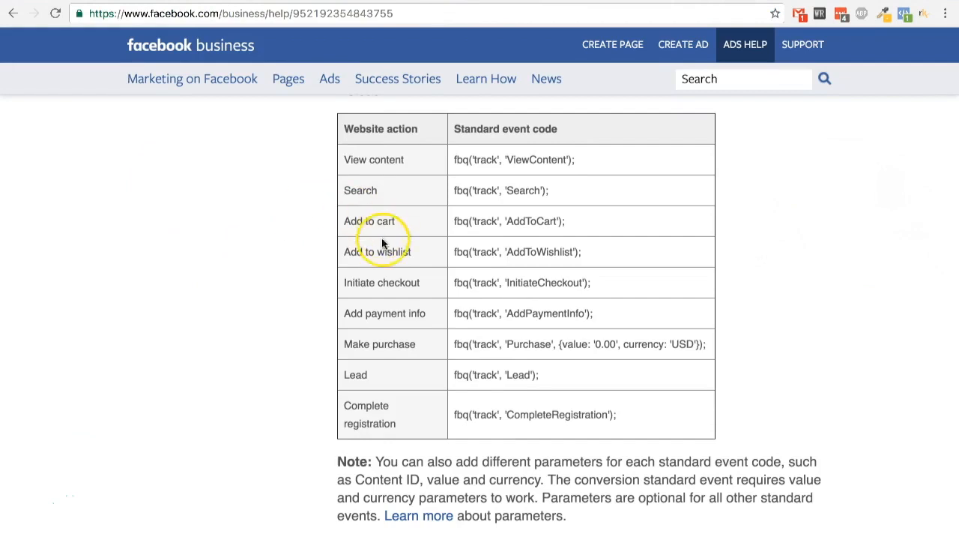
pyautogui.scroll(2, 384, 241)
pyautogui.scroll(-1, 379, 229)
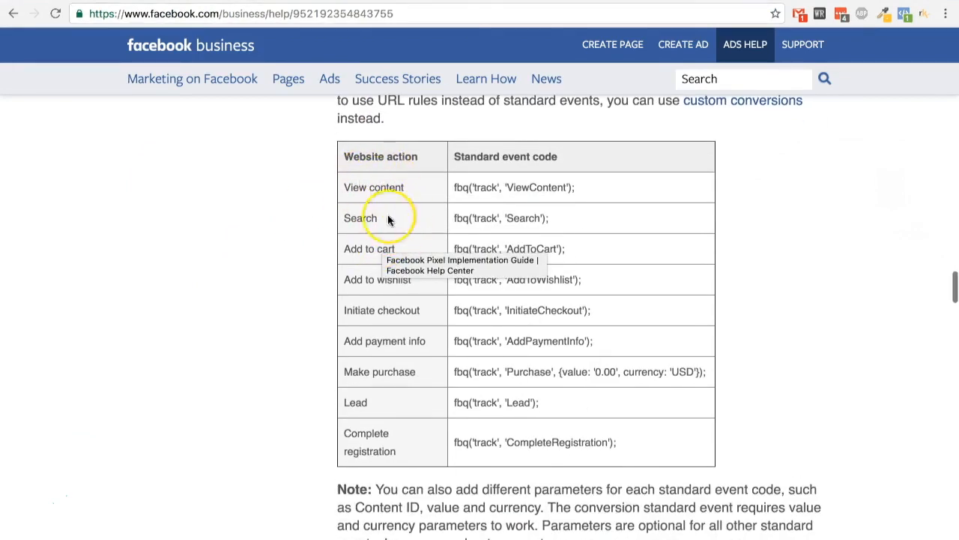
pyautogui.click(318, 195)
pyautogui.moveTo(351, 190); pyautogui.dragTo(581, 197)
pyautogui.scroll(-1, 569, 217)
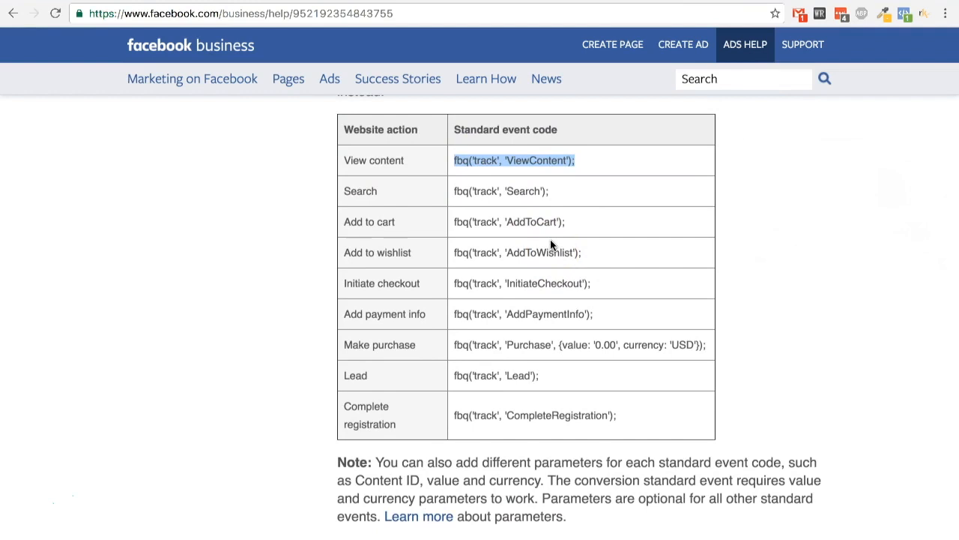
# Compare the Add to cart event code in the help table with the PageView tracking line in the text document.
pyautogui.click(585, 221)
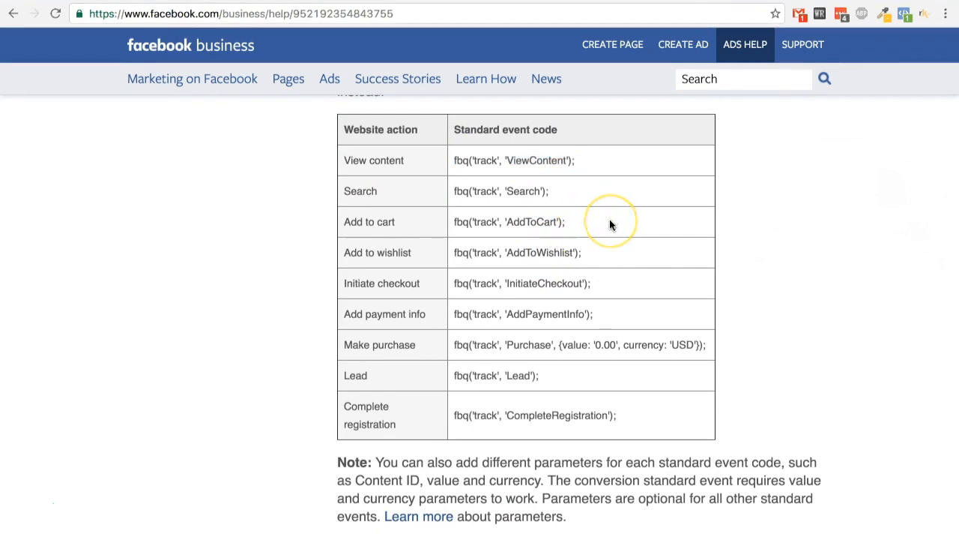
pyautogui.moveTo(595, 220); pyautogui.dragTo(448, 220)
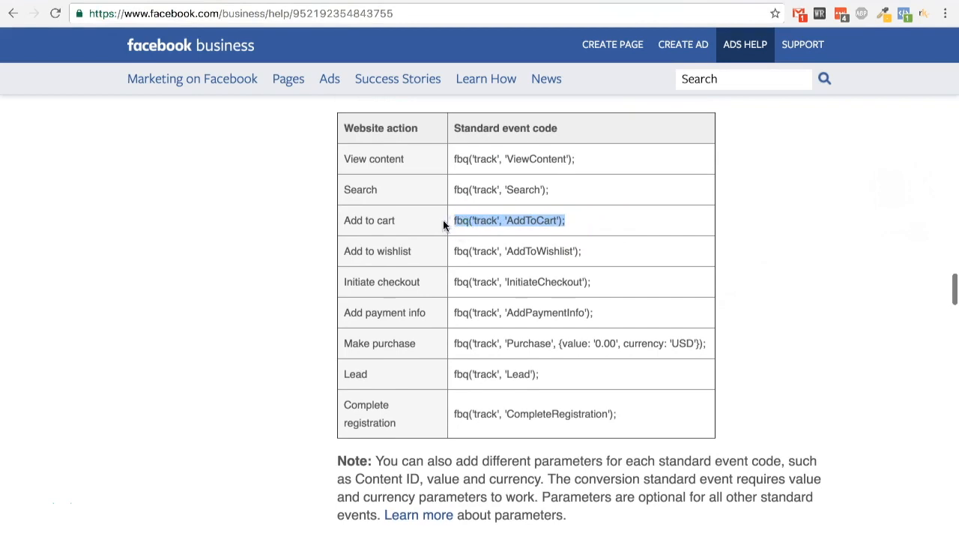
pyautogui.click(445, 221)
pyautogui.tripleClick(531, 220)
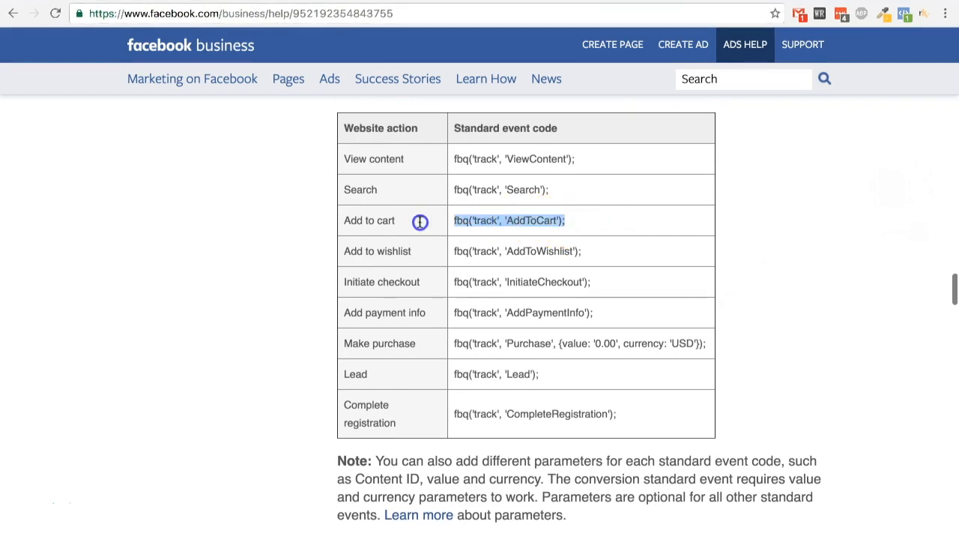
pyautogui.click(825, 532)
pyautogui.click(395, 215)
pyautogui.moveTo(350, 197); pyautogui.dragTo(193, 197)
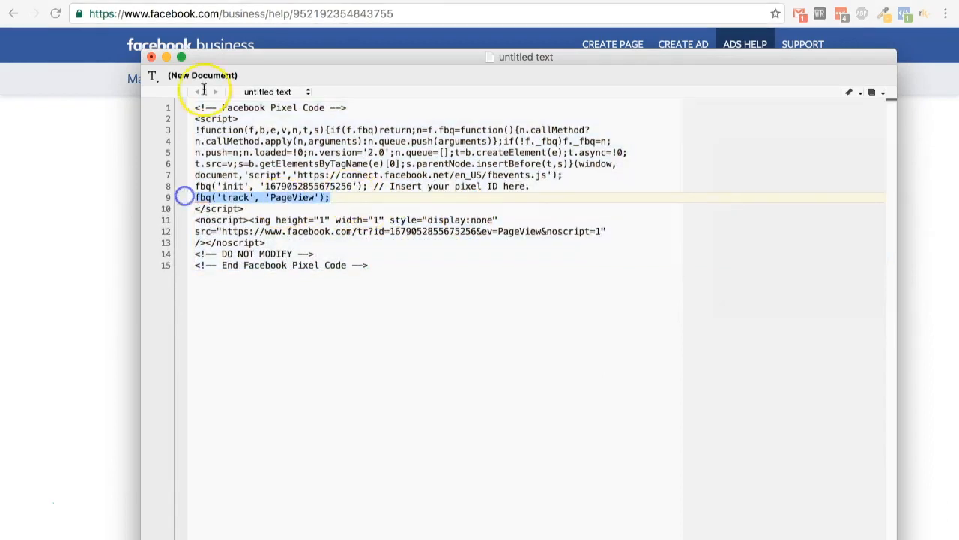
pyautogui.click(166, 57)
# Highlight the AddToCart event name in the help table and look back at the Leadpages page list.
pyautogui.tripleClick(535, 218)
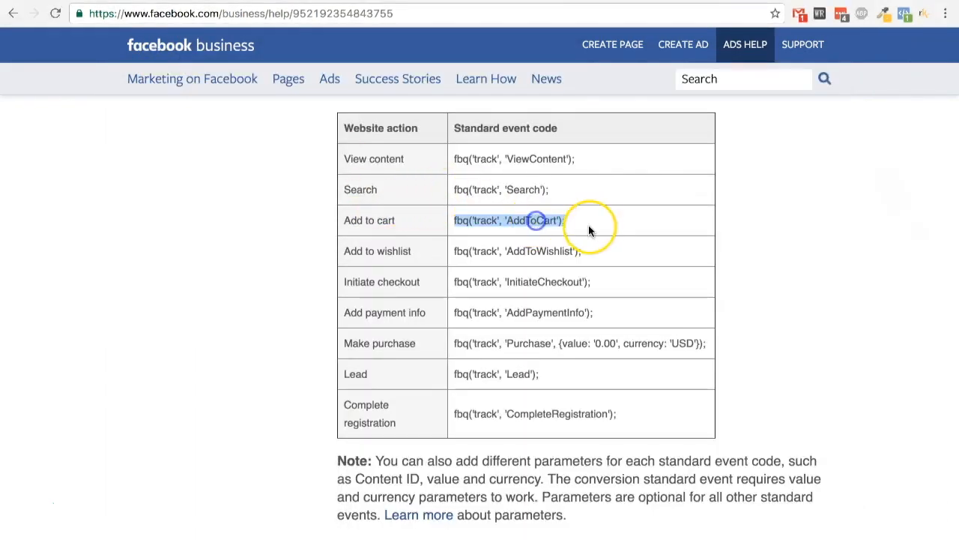
pyautogui.click(590, 223)
pyautogui.click(524, 220)
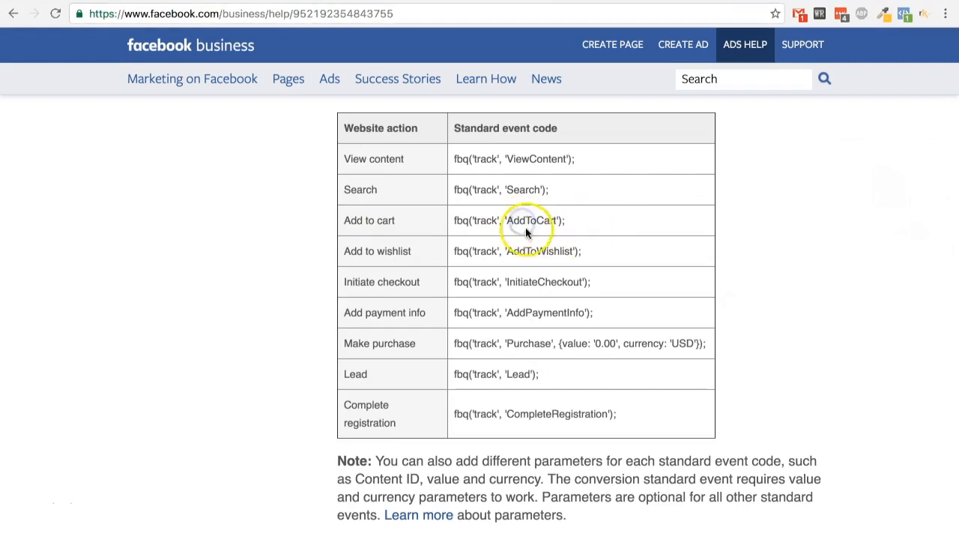
pyautogui.doubleClick(531, 219)
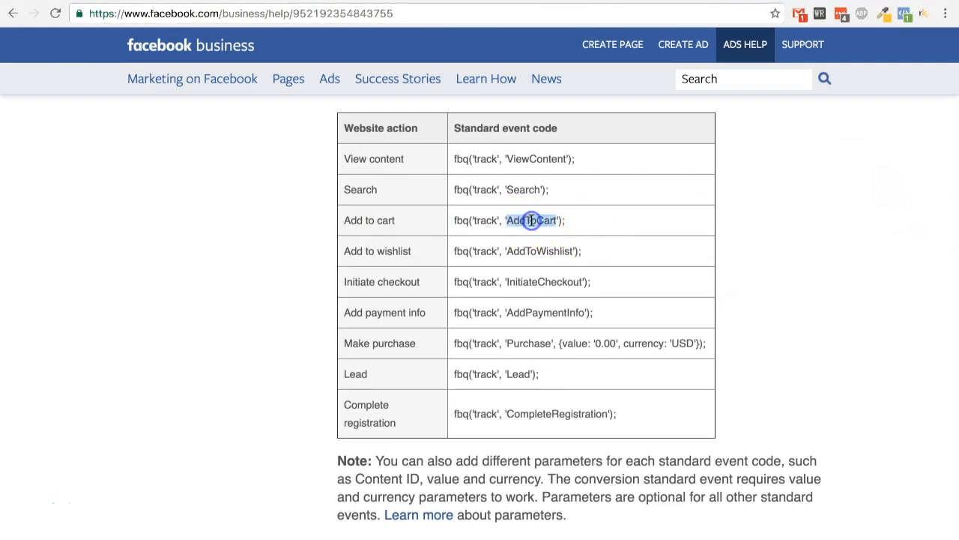
pyautogui.click(562, 228)
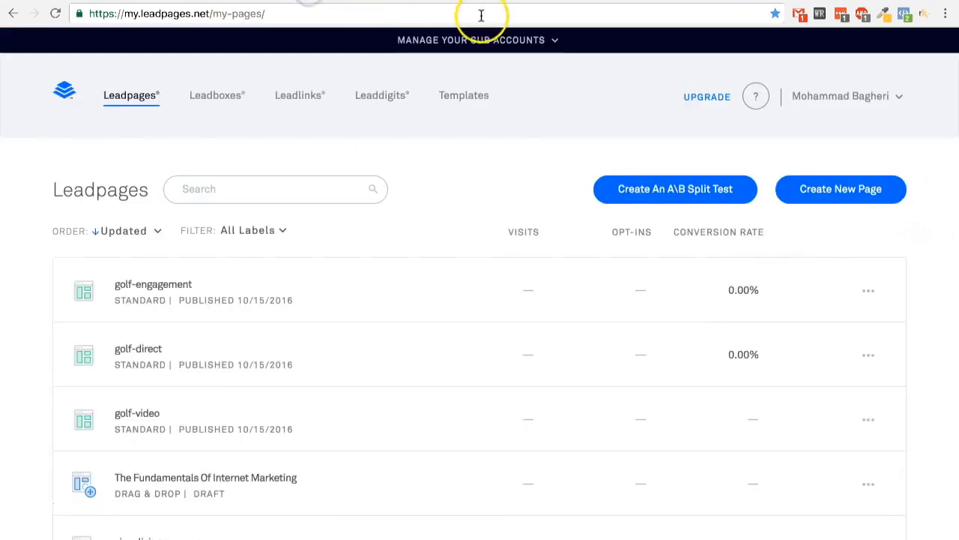
pyautogui.scroll(-1, 475, 247)
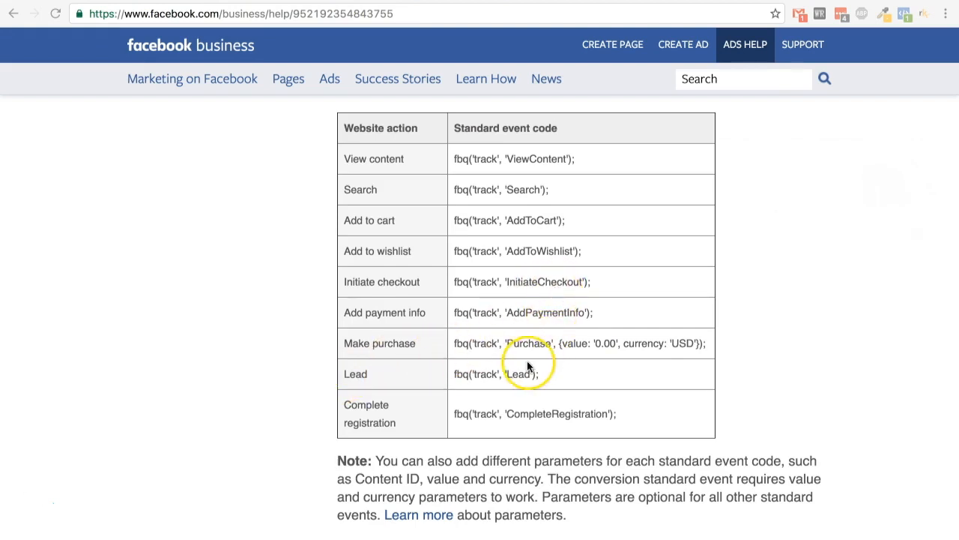
# Select the Lead event code in the help table and delete the PageView tracking line from the pixel code in the text document.
pyautogui.moveTo(555, 377); pyautogui.dragTo(455, 377)
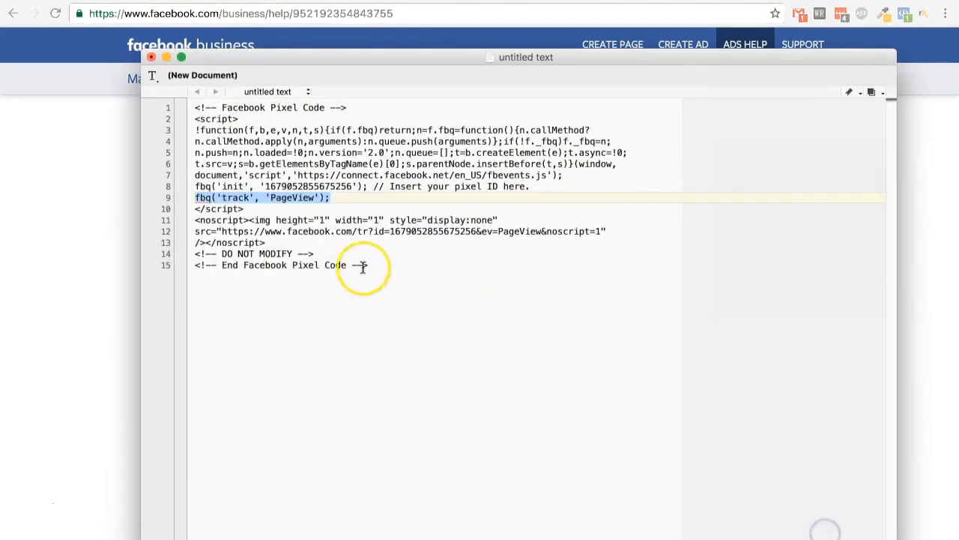
pyautogui.click(326, 206)
pyautogui.moveTo(331, 200); pyautogui.dragTo(182, 199)
pyautogui.press('BackSpace')
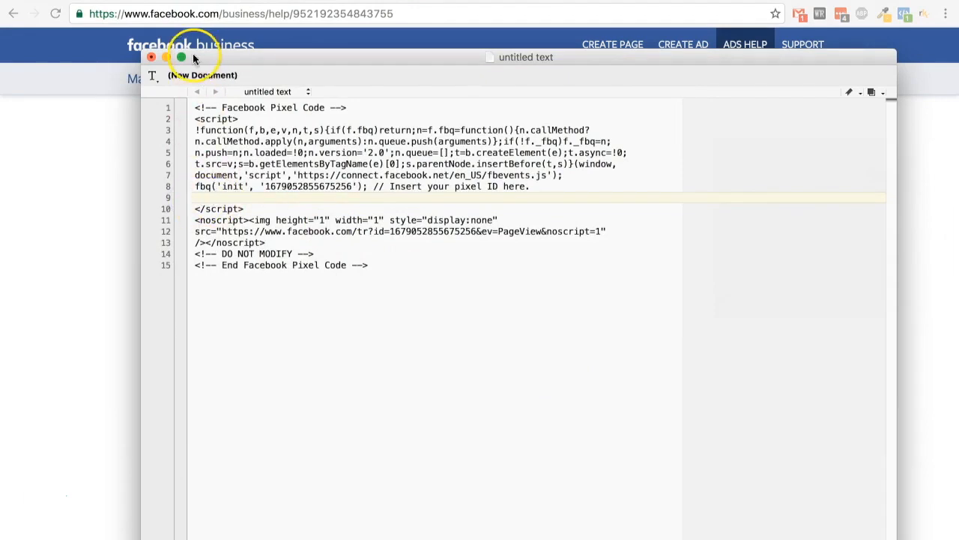
pyautogui.click(165, 59)
# Copy the Lead event code, fbq('track', 'Lead');, from the help table into the emptied line 9 of the pixel code.
pyautogui.rightClick(477, 376)
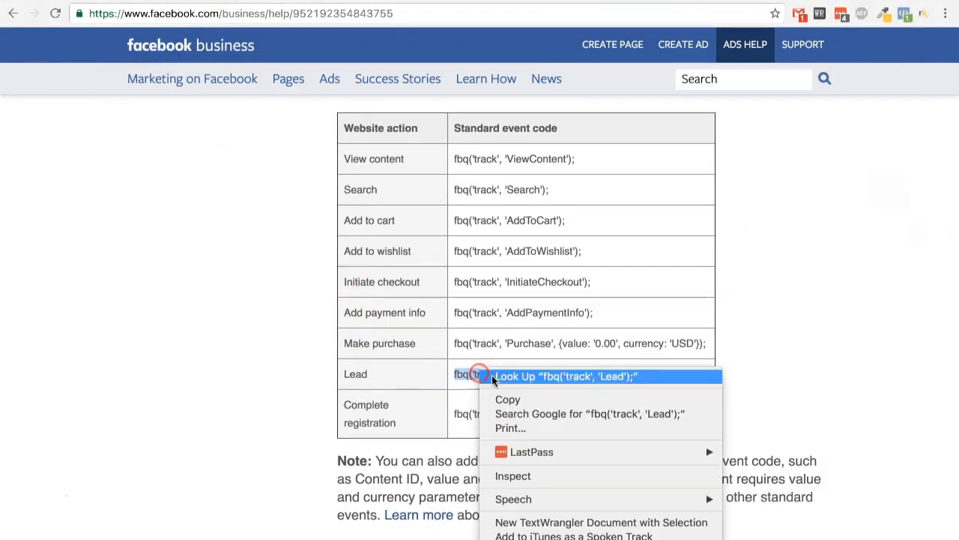
pyautogui.click(506, 400)
pyautogui.click(832, 521)
pyautogui.press('super+v')
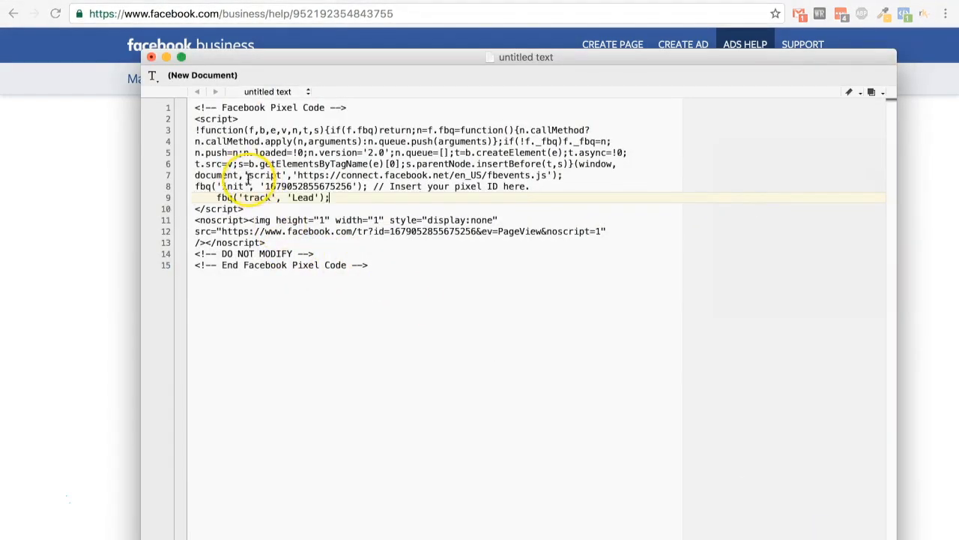
pyautogui.moveTo(394, 278); pyautogui.dragTo(261, 210)
pyautogui.click(302, 199)
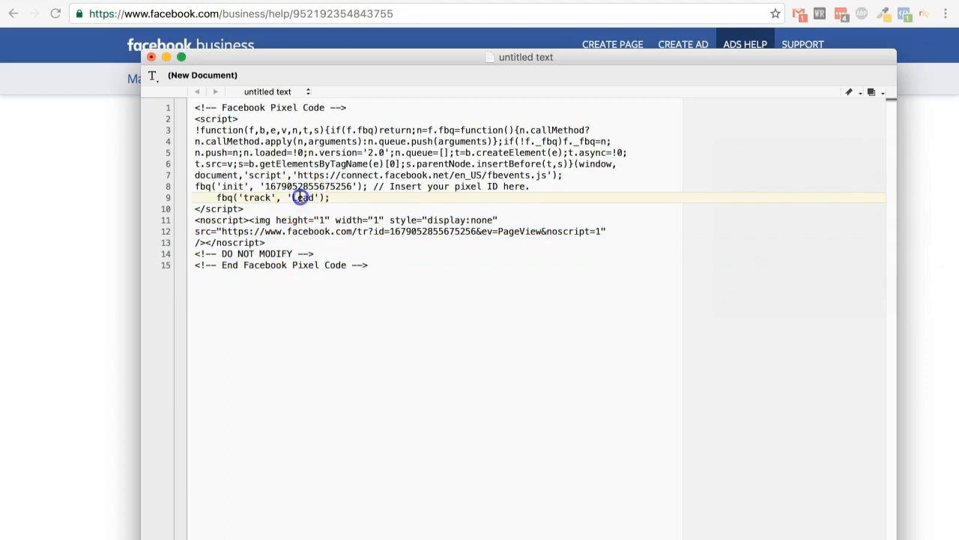
# Copy the entire Lead version of the pixel code from the text document and open the golf-video page for editing in Leadpages.
pyautogui.moveTo(392, 274); pyautogui.dragTo(172, 99)
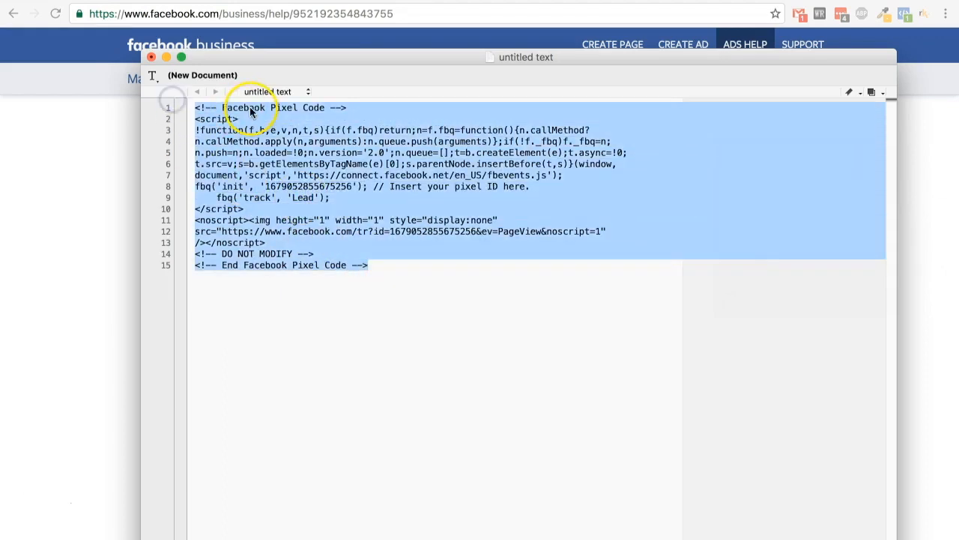
pyautogui.click(168, 57)
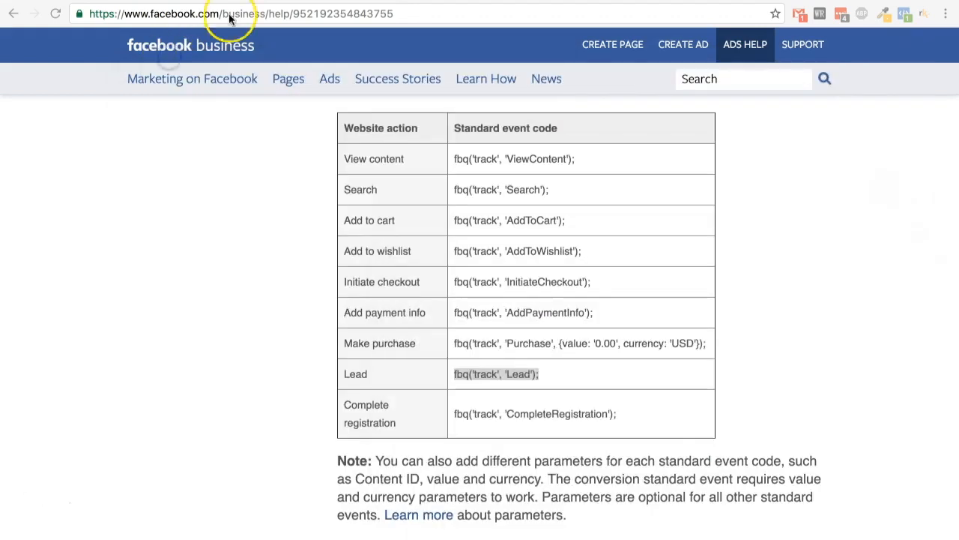
pyautogui.click(294, 2)
pyautogui.scroll(-2, 313, 283)
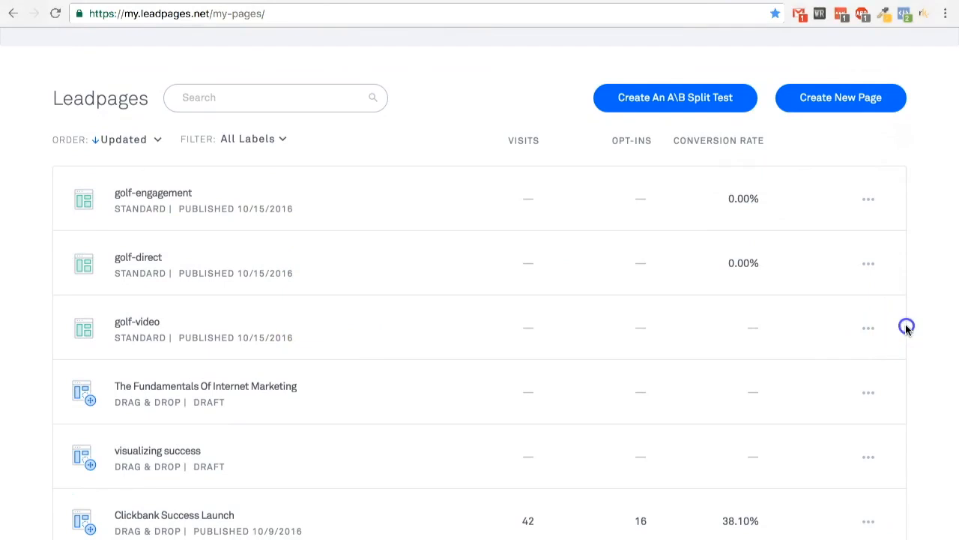
pyautogui.click(837, 330)
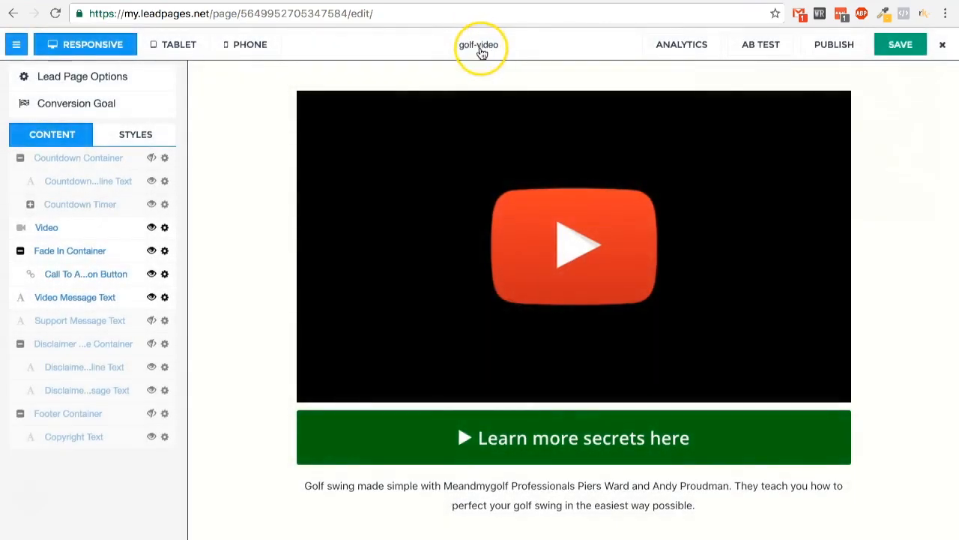
# Paste the copied Lead pixel code into the golf-video page's head-tag tracking code.
pyautogui.click(480, 46)
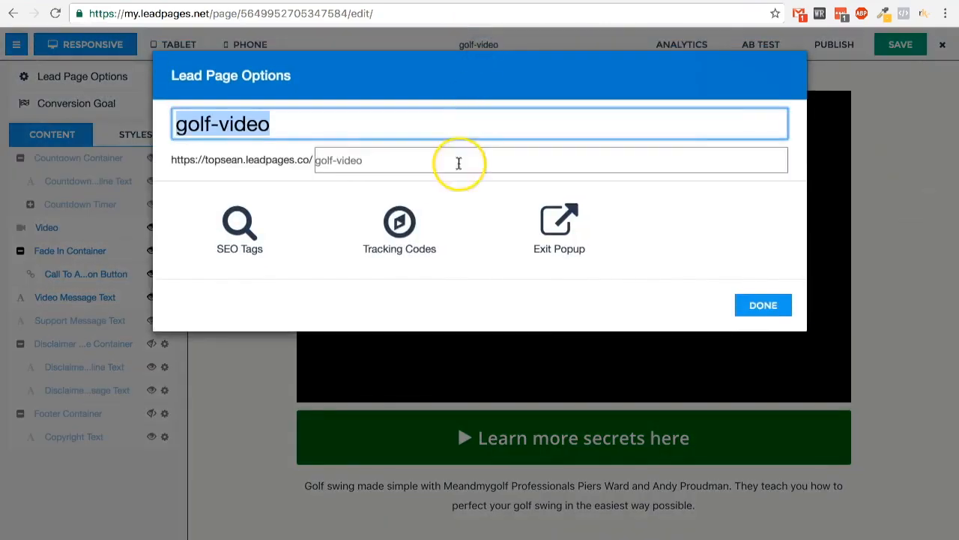
pyautogui.click(402, 248)
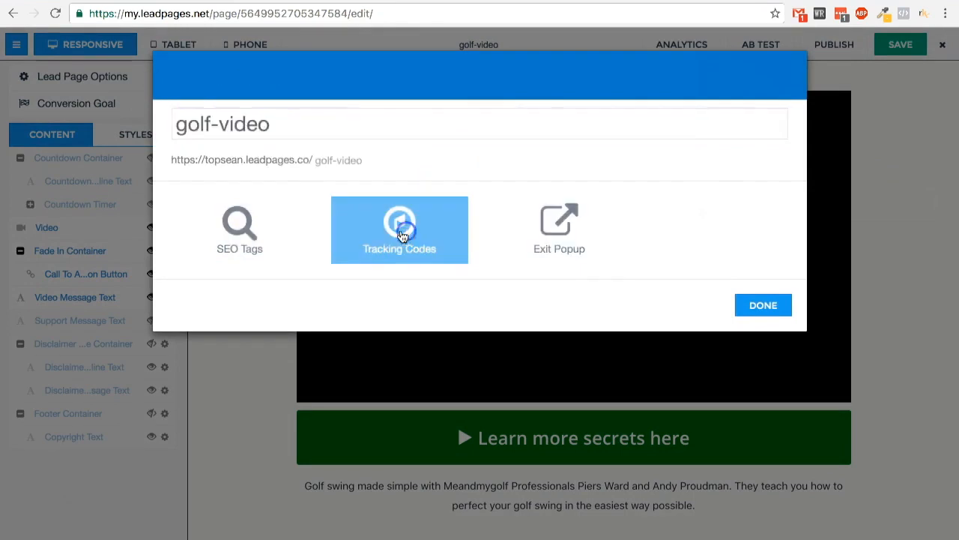
pyautogui.click(333, 134)
pyautogui.rightClick(262, 132)
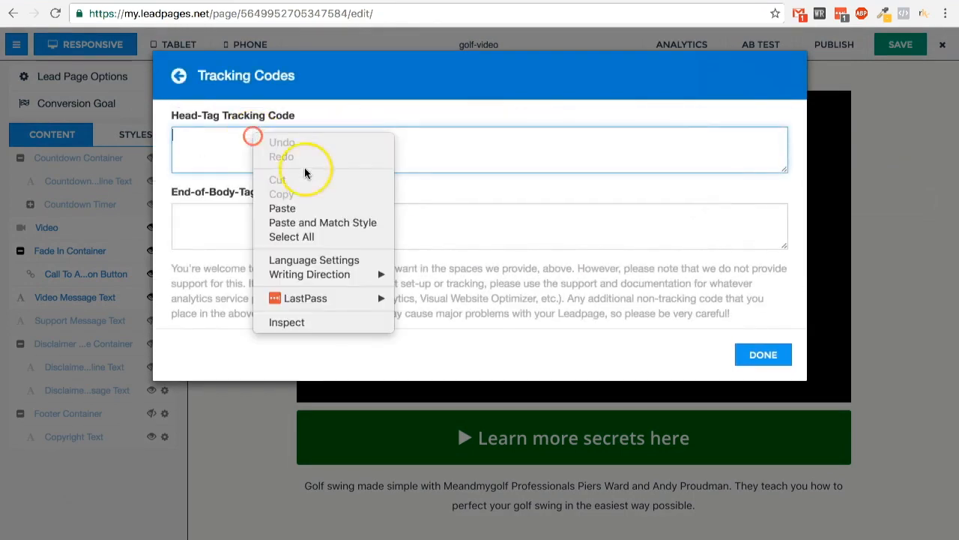
pyautogui.click(308, 210)
# Check the pasted head-tag code for the Lead event tracking line, fbq('track', 'Lead');.
pyautogui.scroll(6, 317, 150)
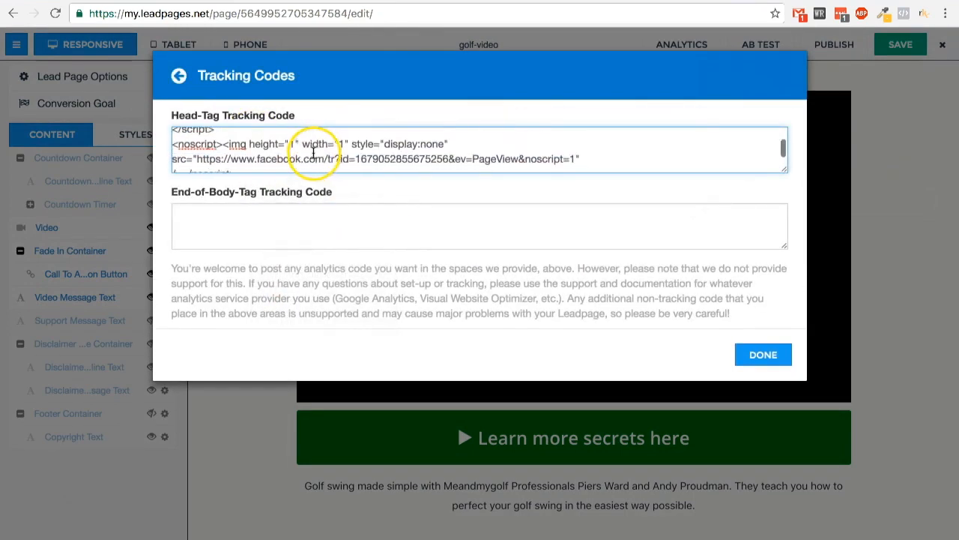
pyautogui.scroll(3, 268, 154)
pyautogui.scroll(-4, 267, 153)
pyautogui.scroll(-3, 268, 153)
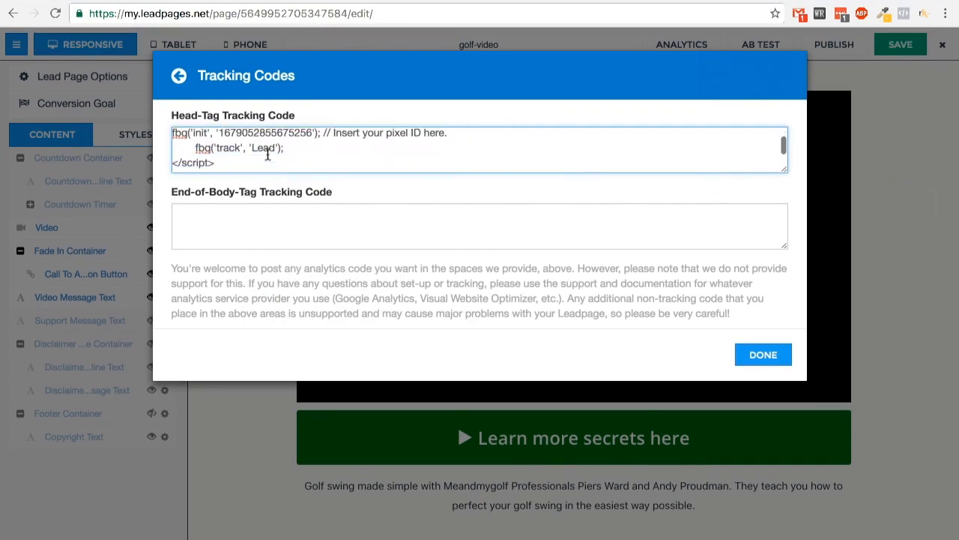
pyautogui.moveTo(330, 142); pyautogui.dragTo(207, 140)
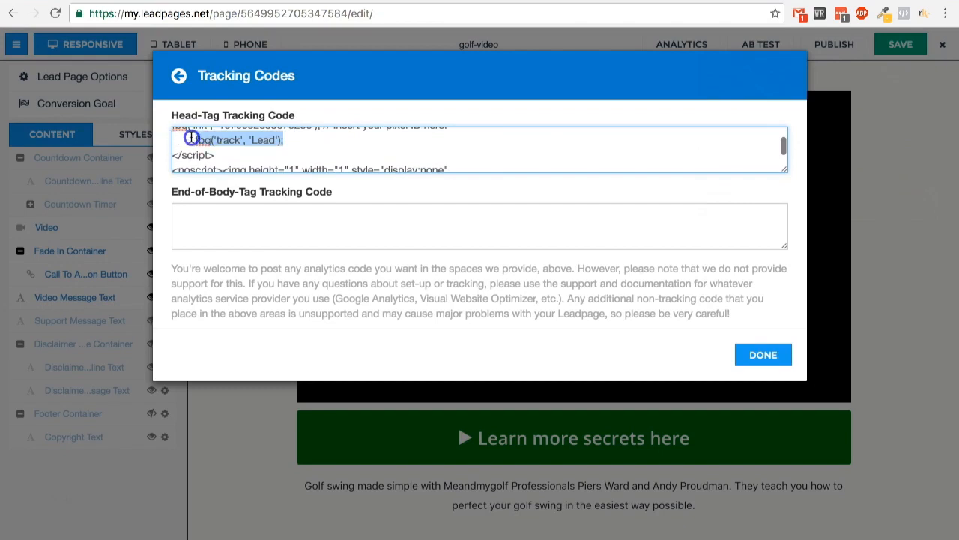
pyautogui.click(206, 141)
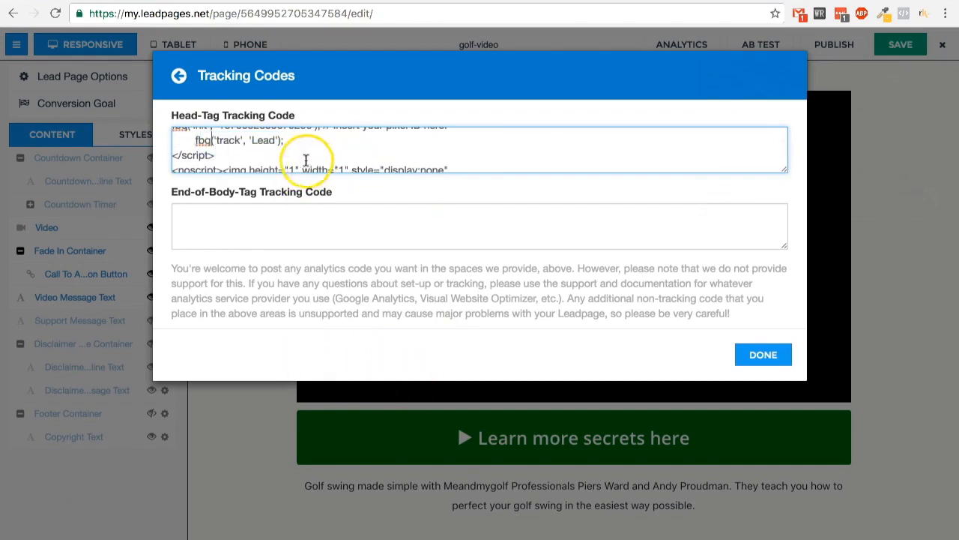
pyautogui.click(199, 141)
# Accept the tracking codes, then save the golf-video page and close its editor.
pyautogui.click(772, 353)
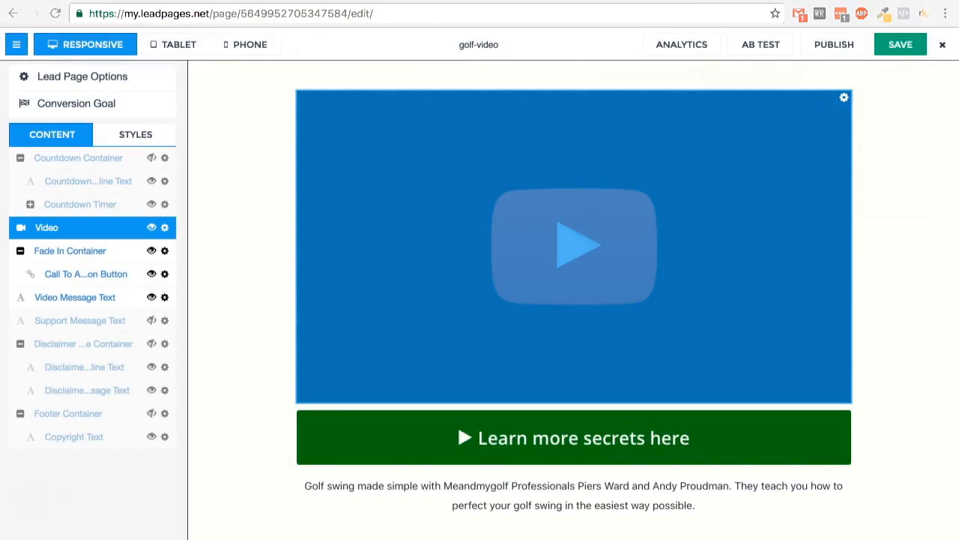
pyautogui.click(904, 46)
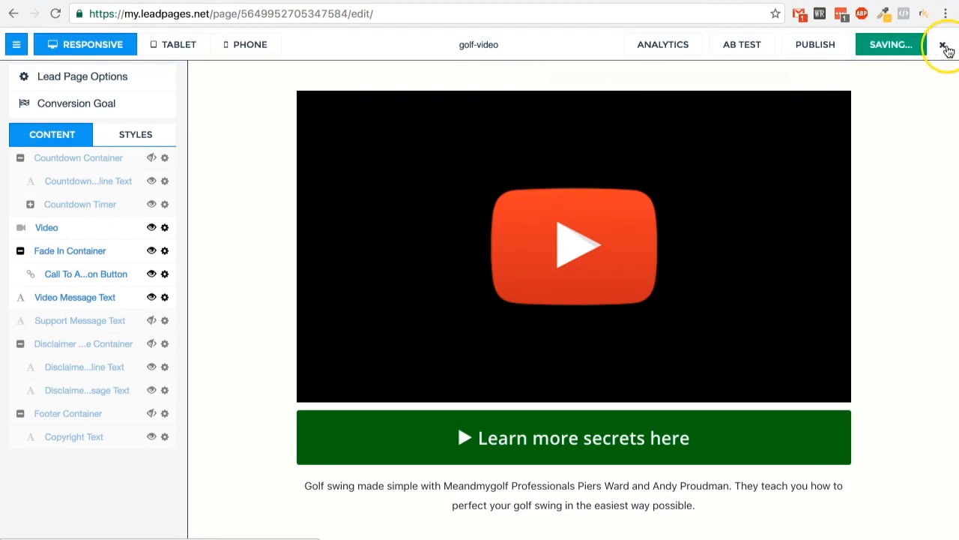
pyautogui.click(944, 47)
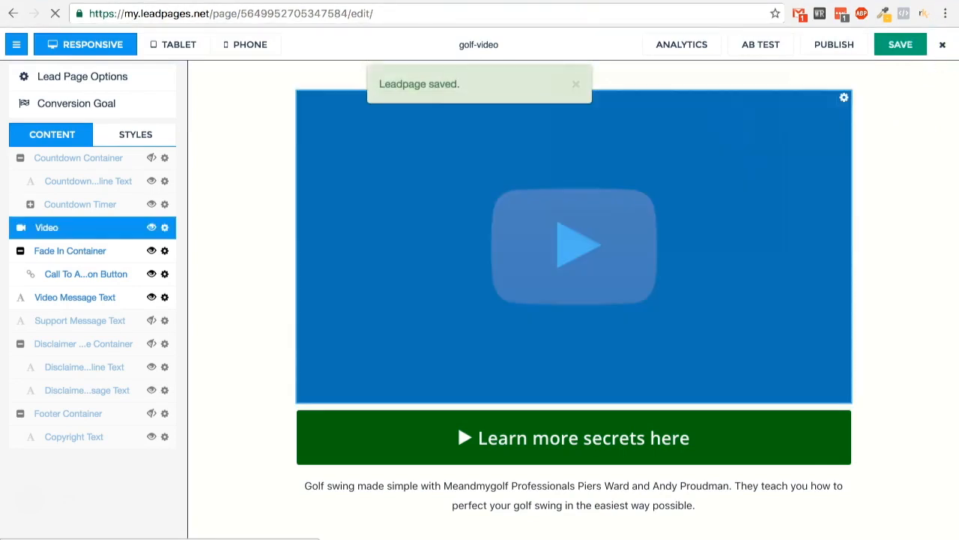